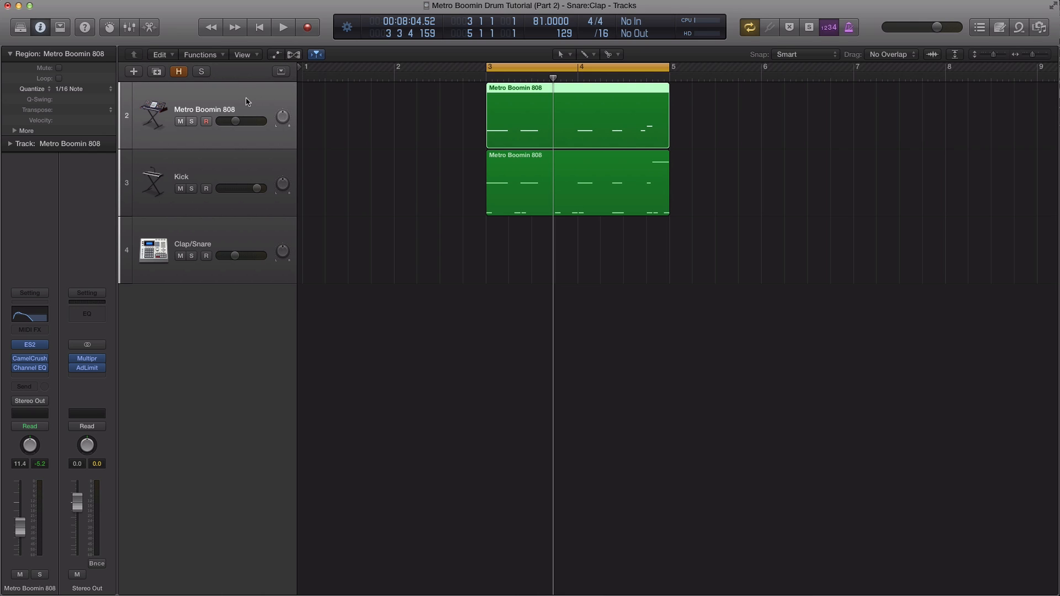
Solo the Metro Boomin 808 track, add the Kick to the solo during playback, and clear the solos after listening
left_click(191, 121)
key("space")
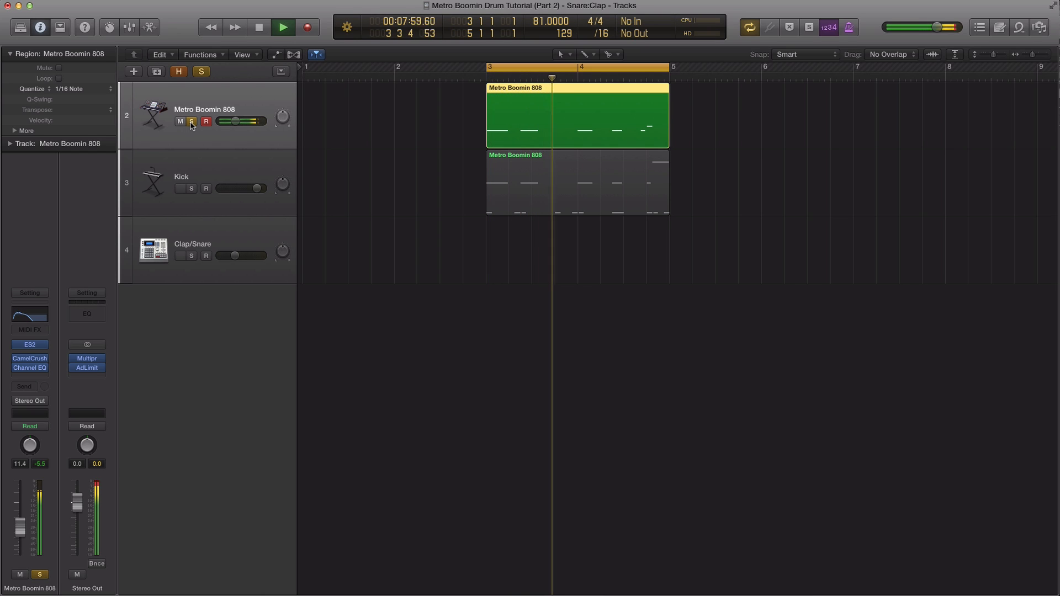
left_click(191, 188)
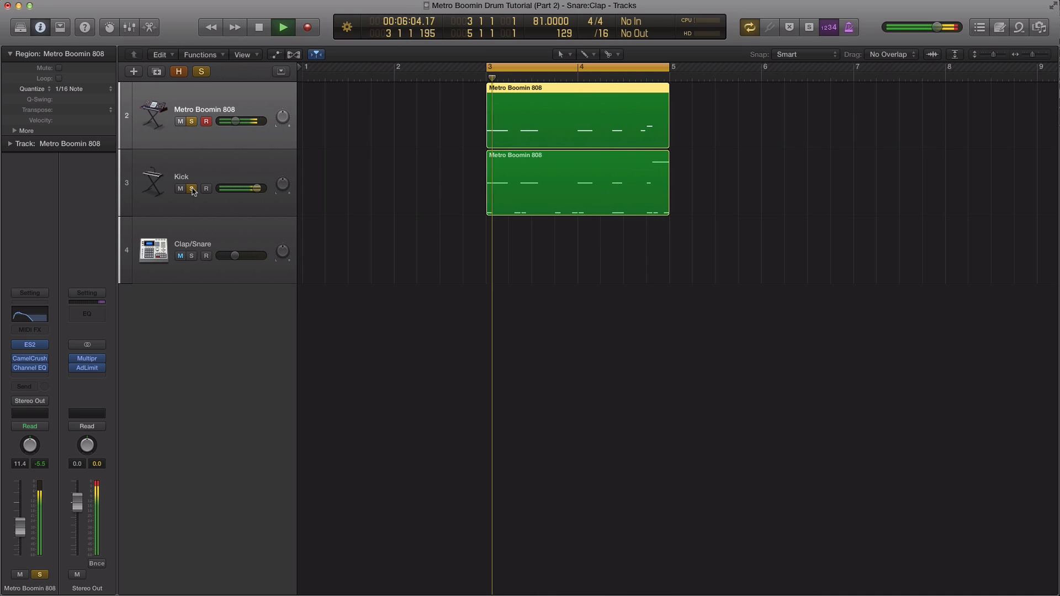
key("space")
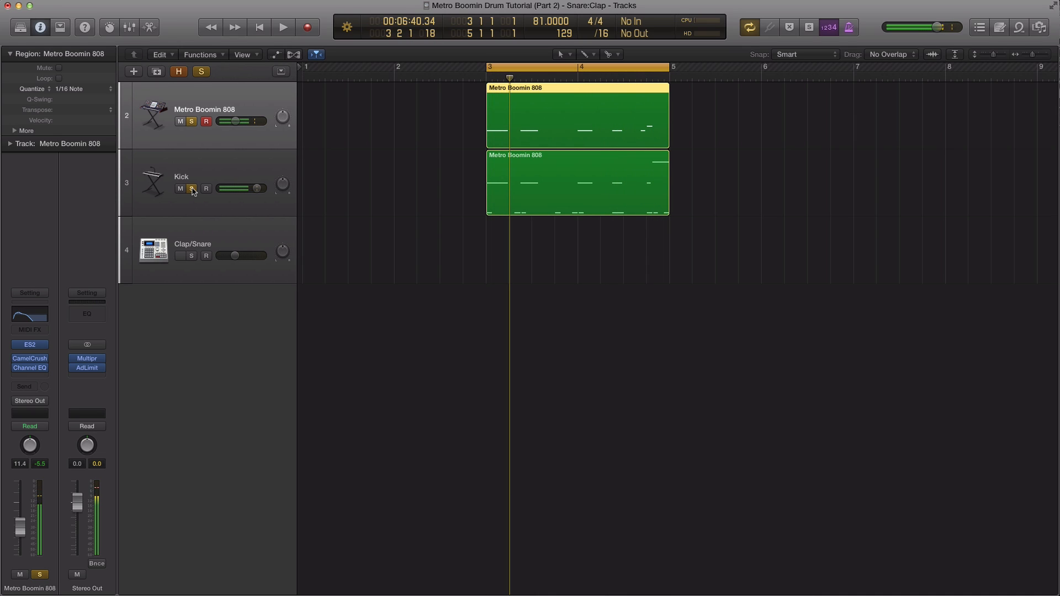
key("super+Right")
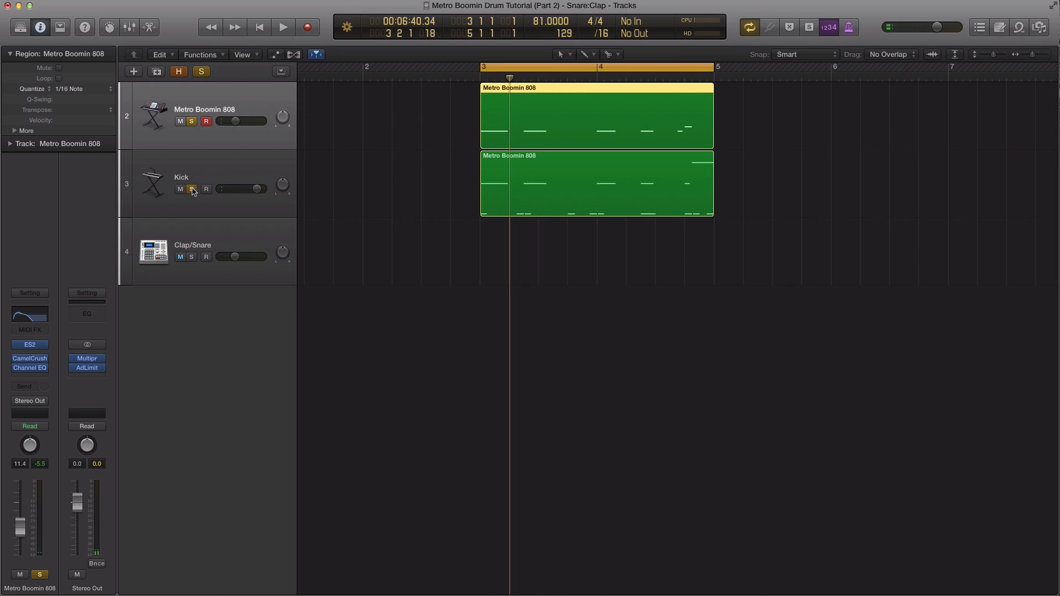
left_click(192, 190)
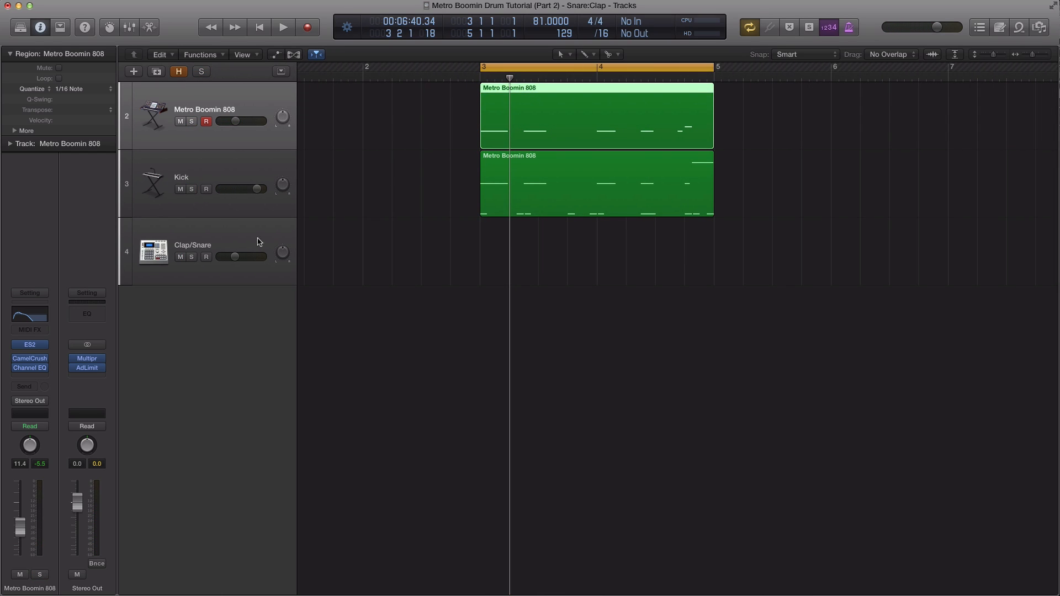
Open the Clap/Snare track's Drum Machine Designer and audition the Snare and Clap pads
left_click(264, 244)
left_click(34, 301)
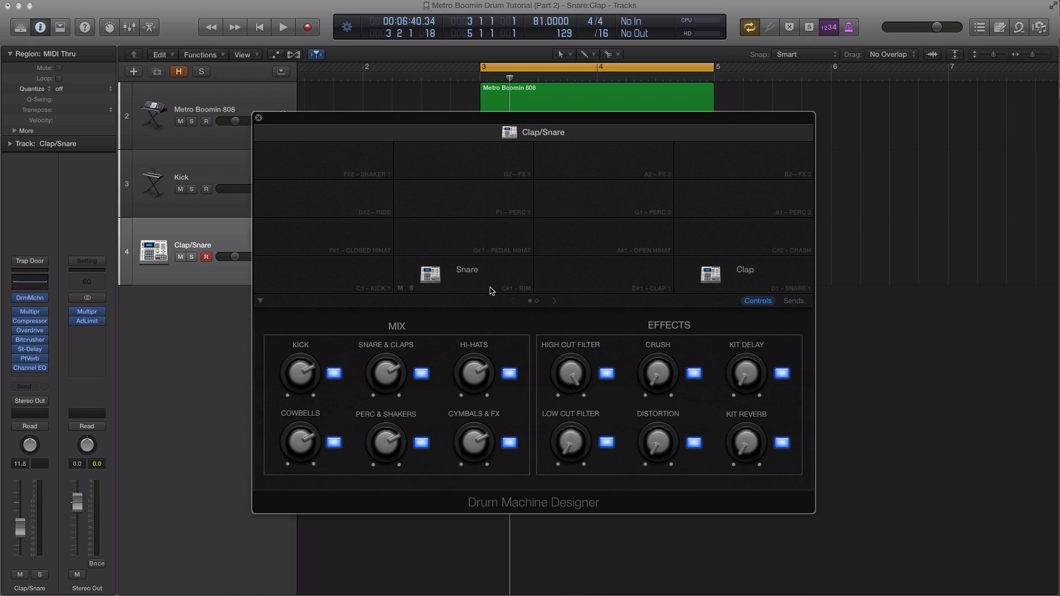
left_click(471, 278)
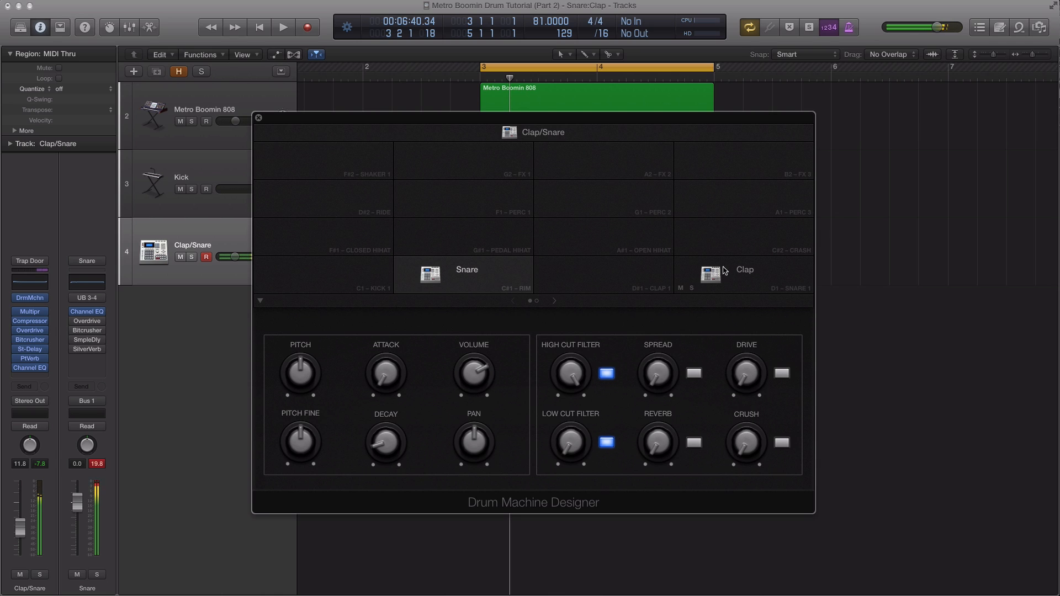
left_click(739, 273)
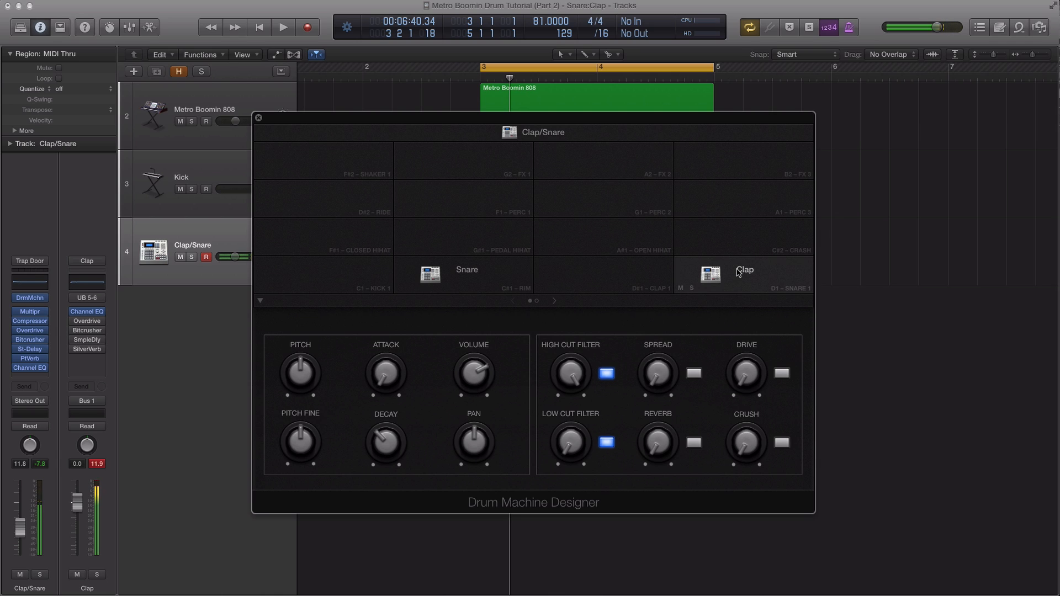
left_click(259, 119)
Create an empty region on the Clap/Snare track spanning bars 3 to 5 and open it in the Piano Roll
left_click(502, 243)
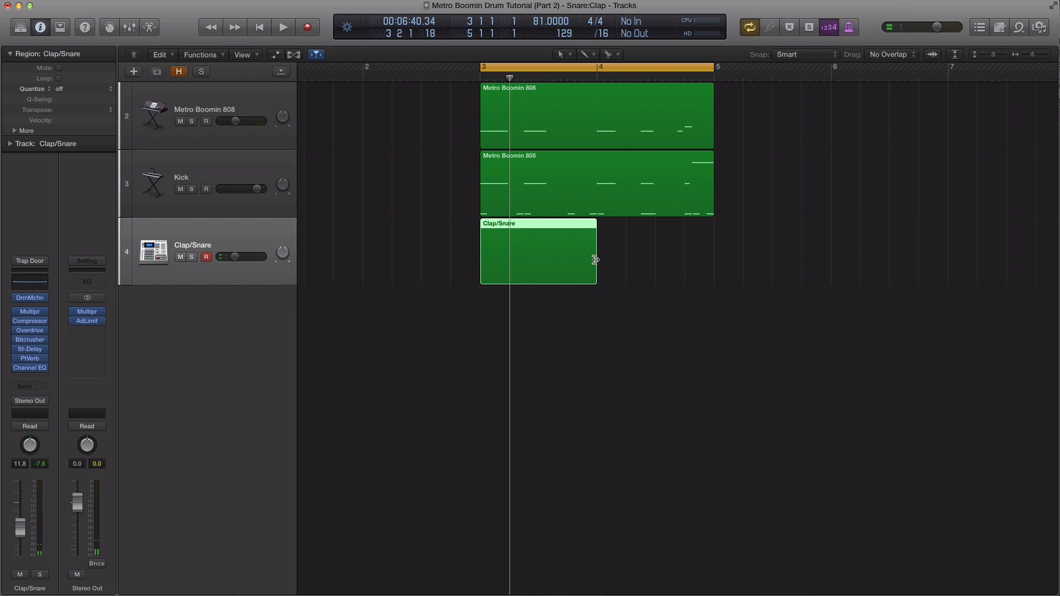
left_click_drag(595, 263, 714, 262)
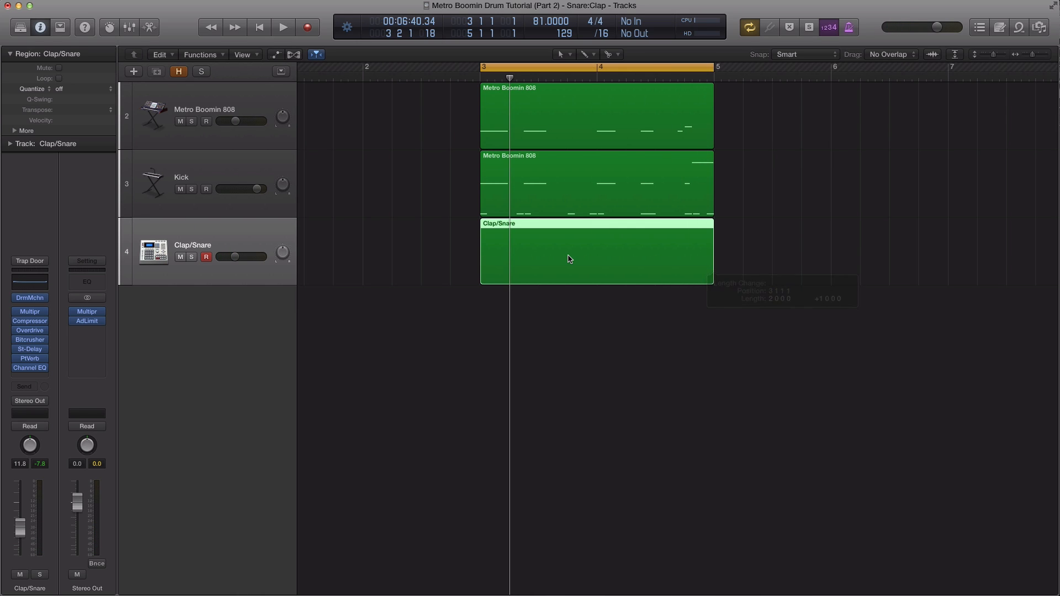
double_click(569, 259)
scroll(561, 315, "down", 3)
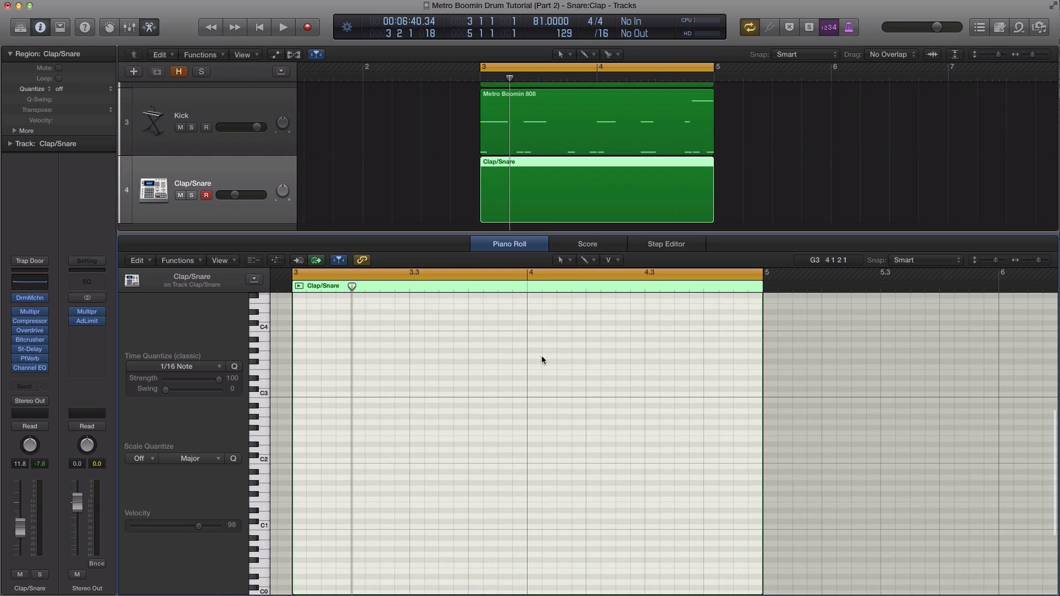
Place D1 clap notes on beats 2 and 4 of bars 3 and 4, and play the pattern back
left_click_drag(296, 515, 297, 512)
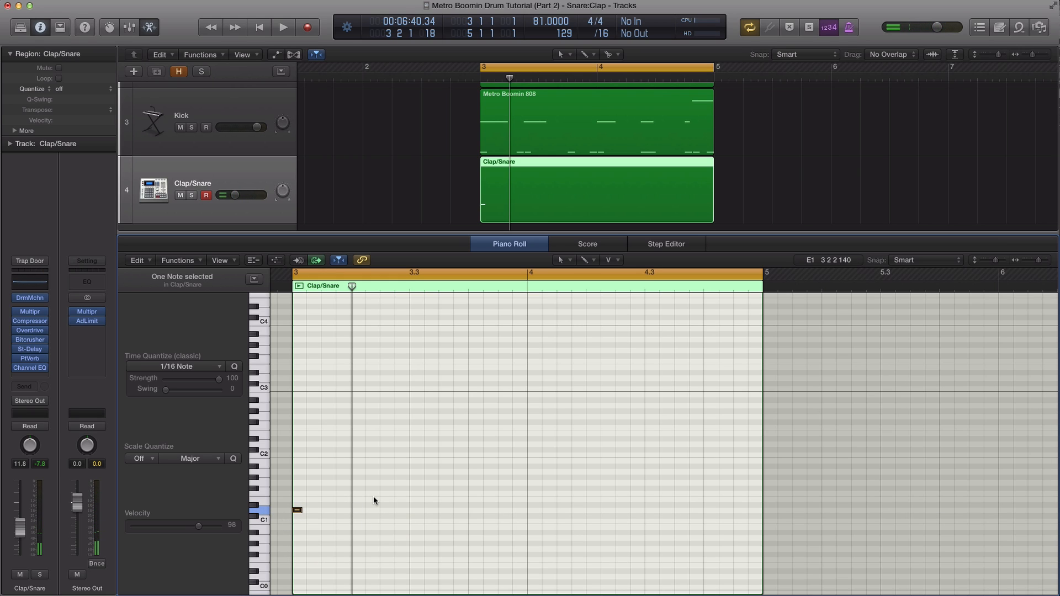
left_click_drag(758, 273, 792, 273)
left_click_drag(297, 512, 356, 512)
left_click(473, 510, "super")
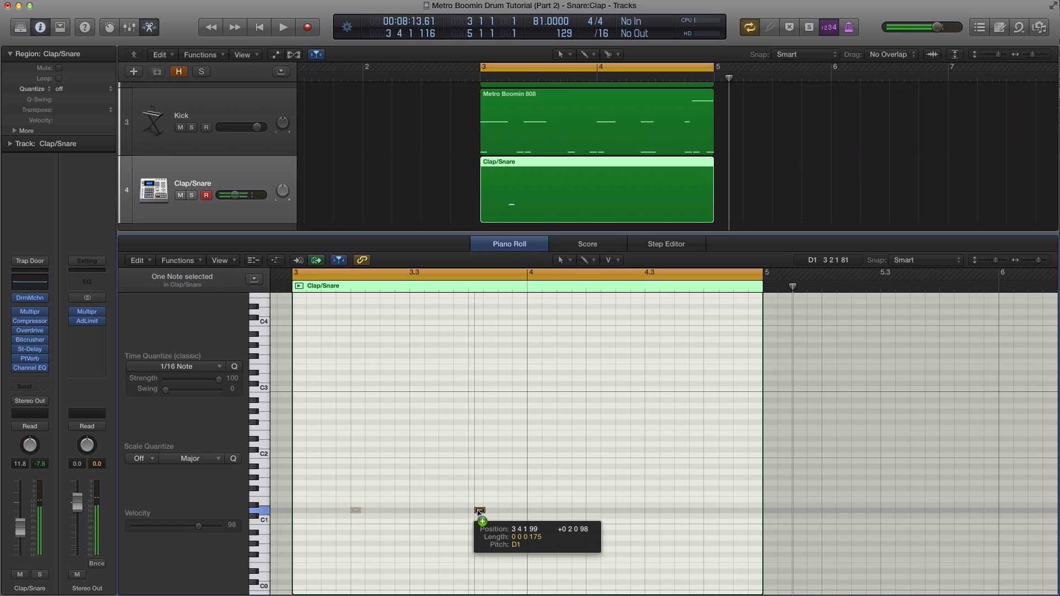
left_click(351, 510, "shift")
left_click_drag(356, 511, 590, 509)
key("space")
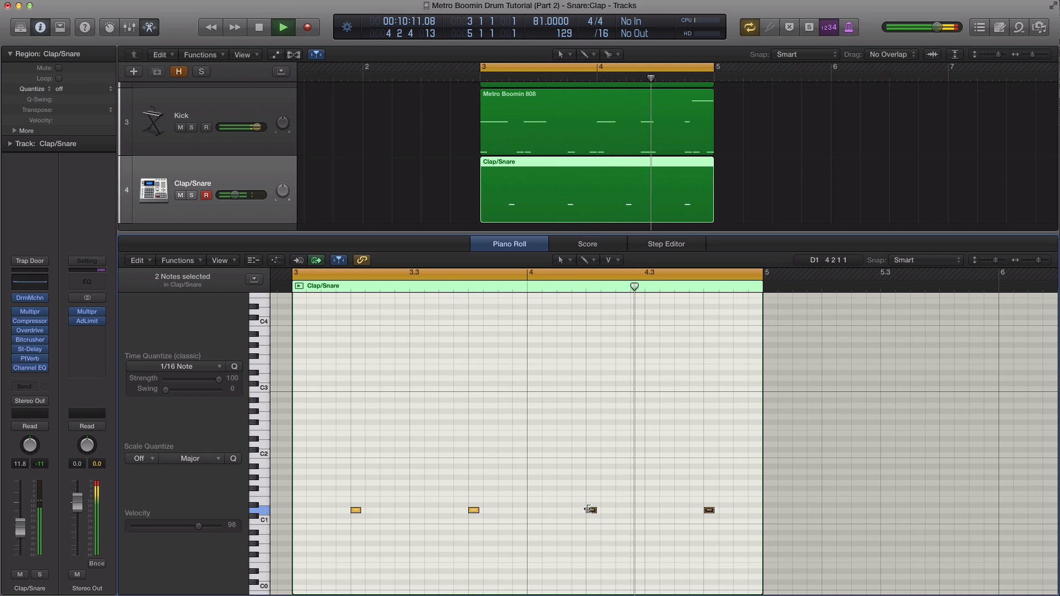
key("space")
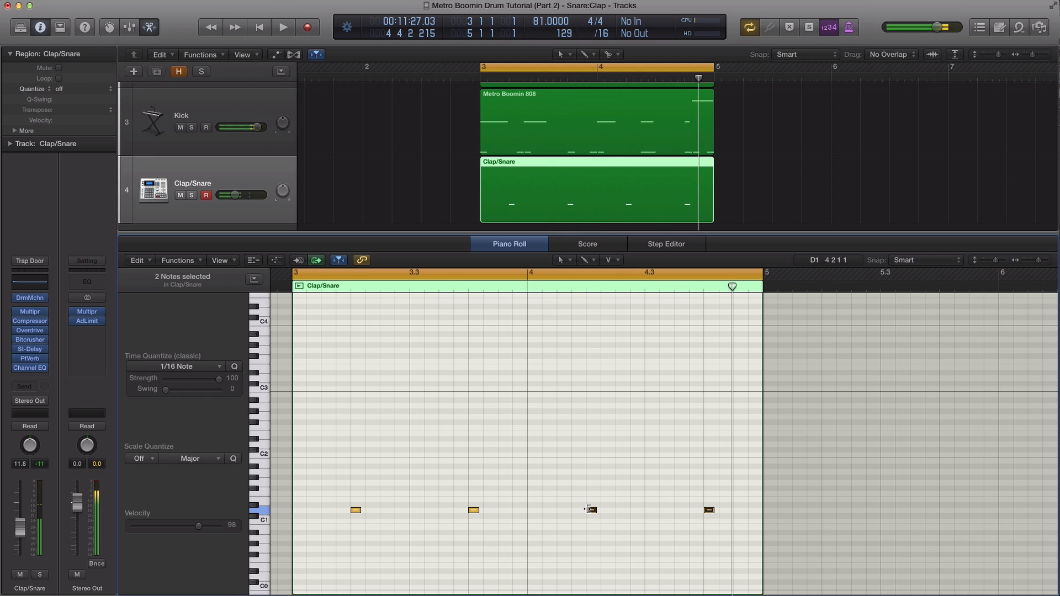
Layer a C#1 snare note under each of the four clap notes and play back the layered pattern
mouse_move(588, 508)
scroll(564, 535, "down", 4)
scroll(564, 536, "down", 1)
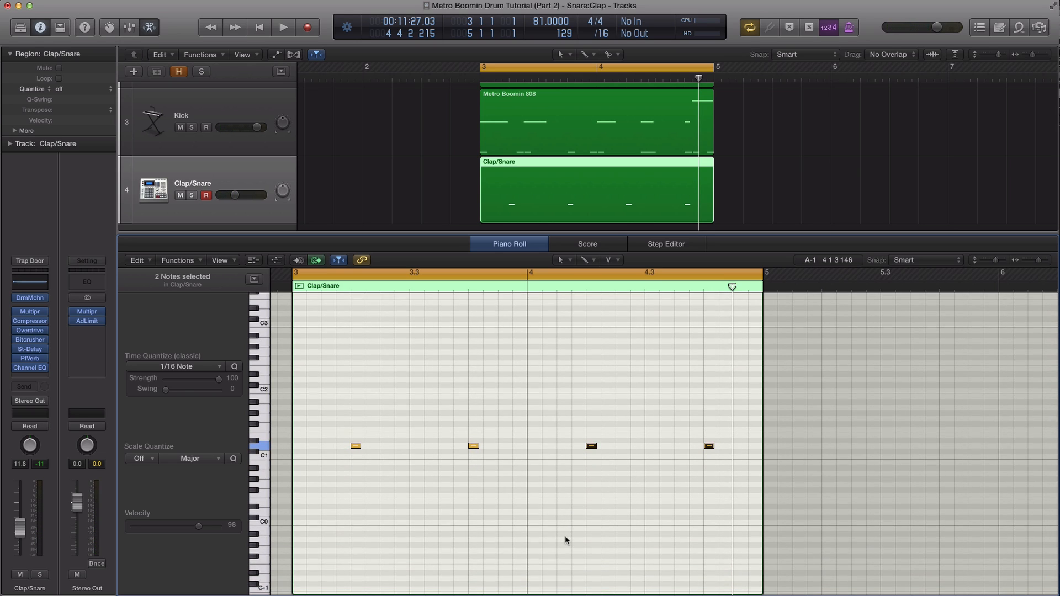
left_click(356, 463)
left_click_drag(356, 464, 359, 453)
left_click_drag(473, 446, 473, 453)
left_click_drag(591, 445, 710, 452)
key("space")
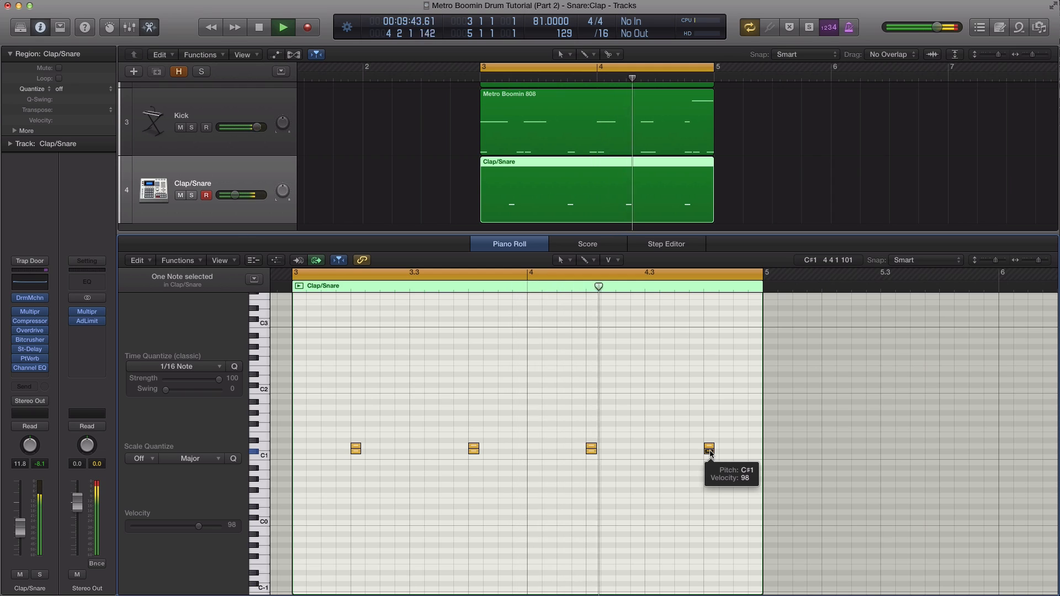
key("space")
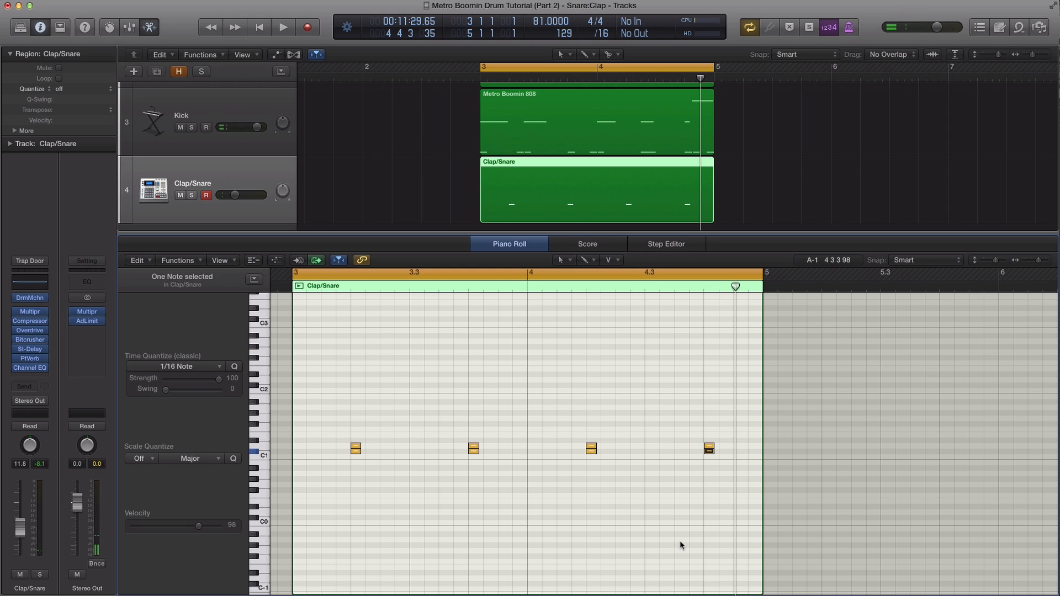
Add extra C#1 snare notes just after bar 3 starts and on the last sixteenths of beats 2 and 4 in bar 4, and listen back
left_click(355, 452)
left_click_drag(353, 453, 312, 452)
key("space")
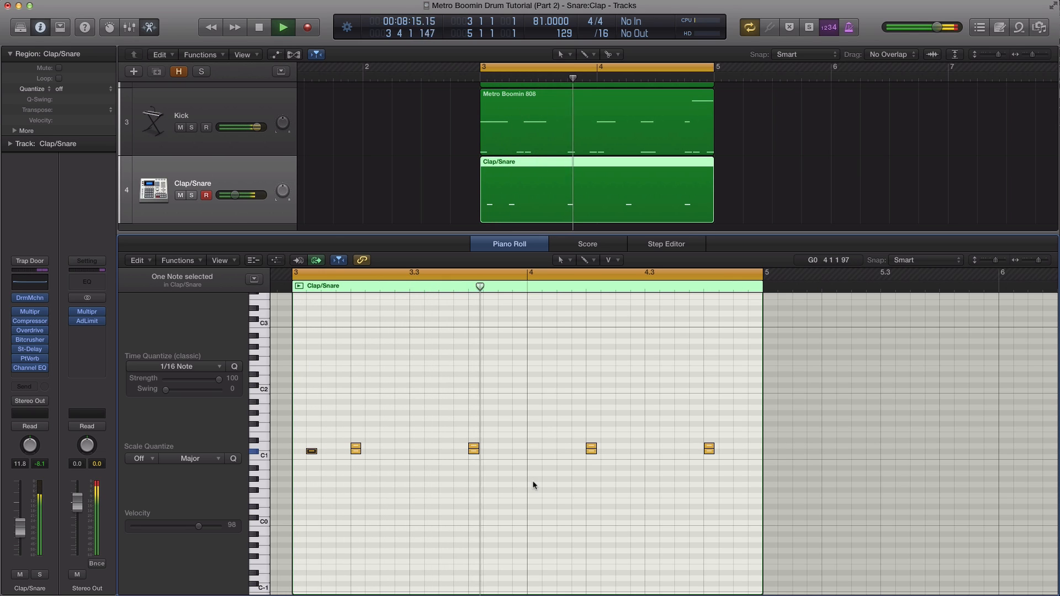
left_click(634, 452)
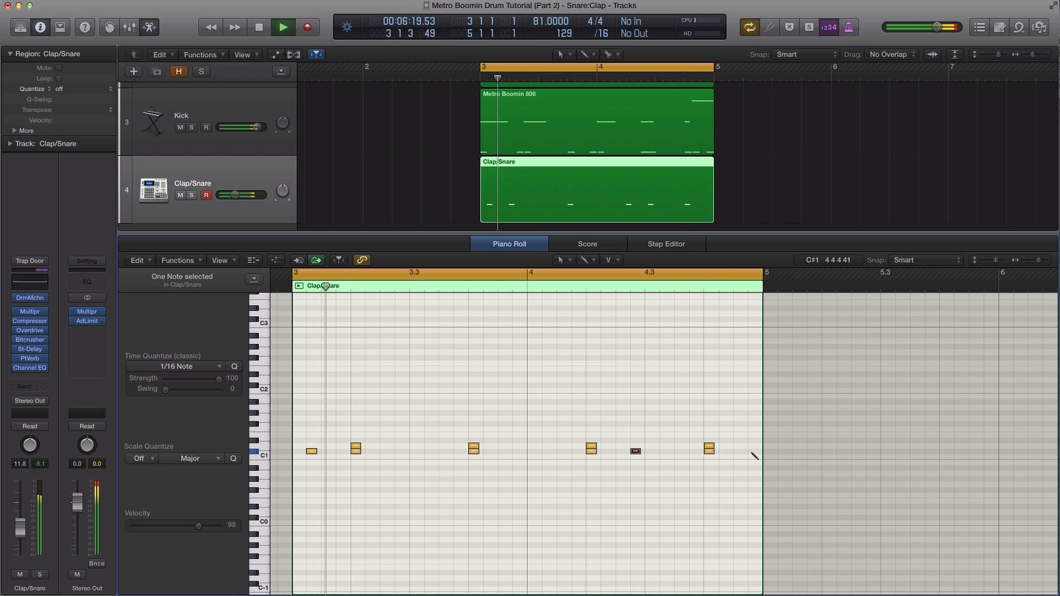
key("space")
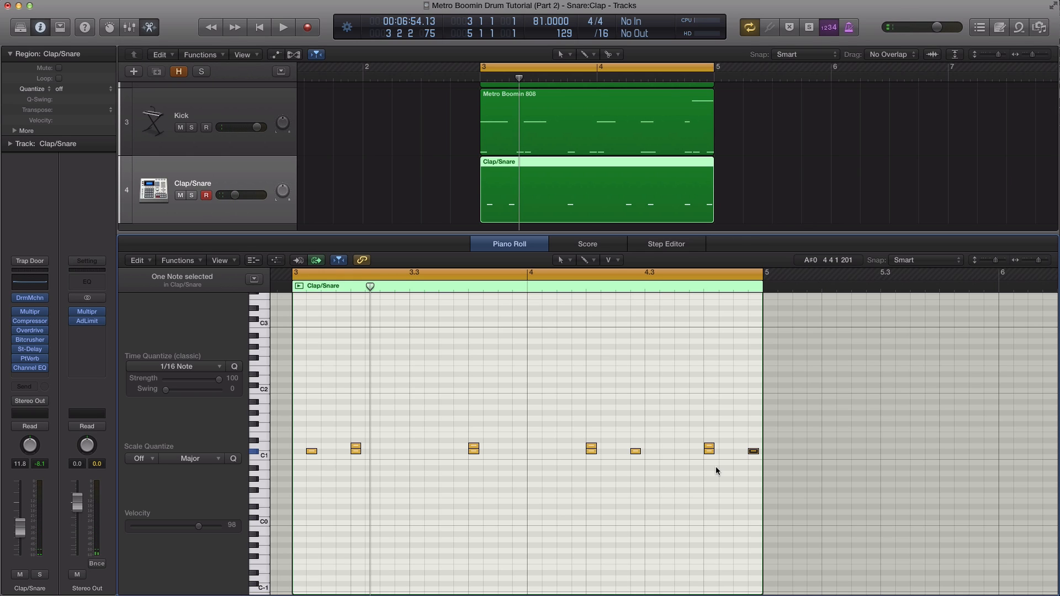
left_click_drag(634, 453, 636, 453)
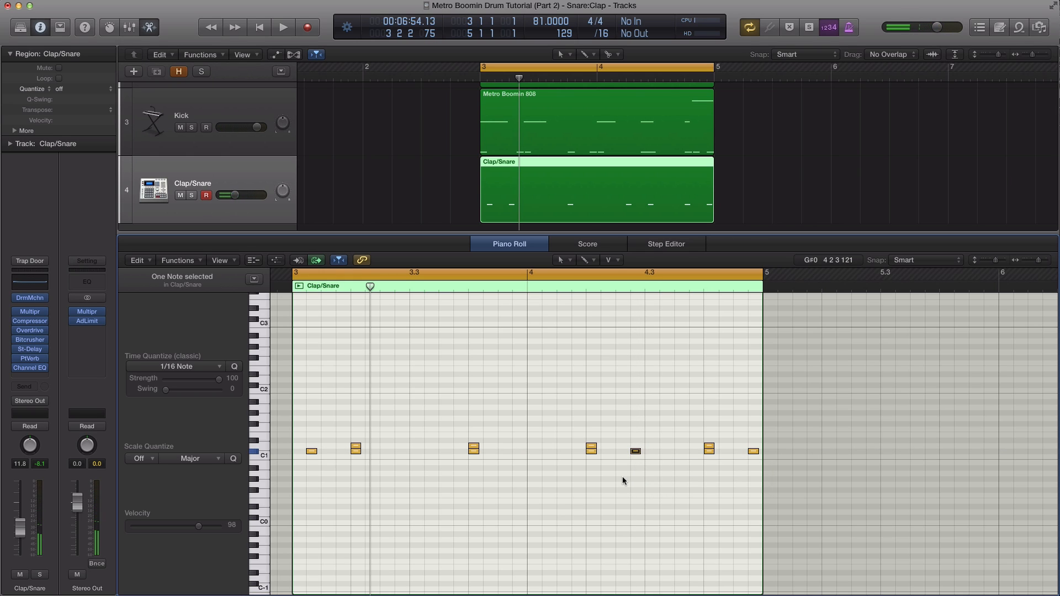
key("space")
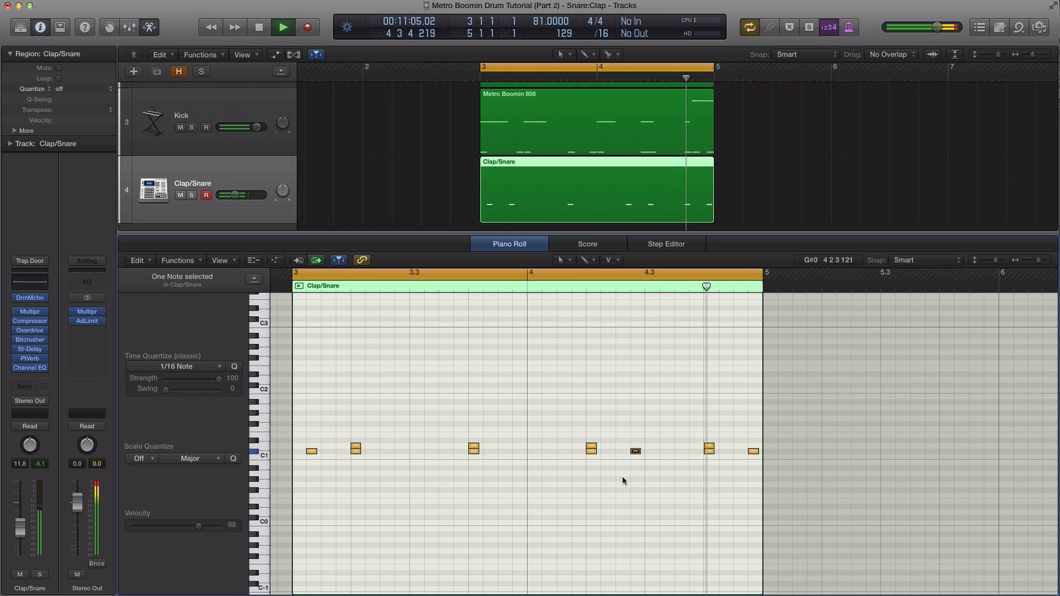
key("space")
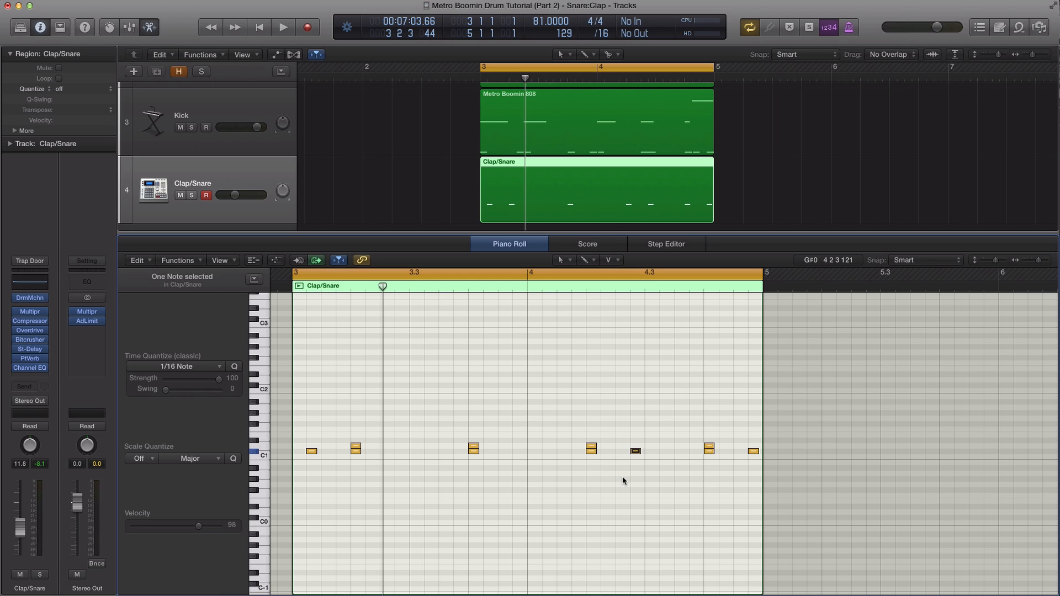
Open the Clap/Snare Drum Machine Designer, move it clear of the notes, and mute all seven C#1 snare notes
left_click(32, 298)
left_click_drag(386, 113, 385, 28)
left_click_drag(800, 506, 298, 456)
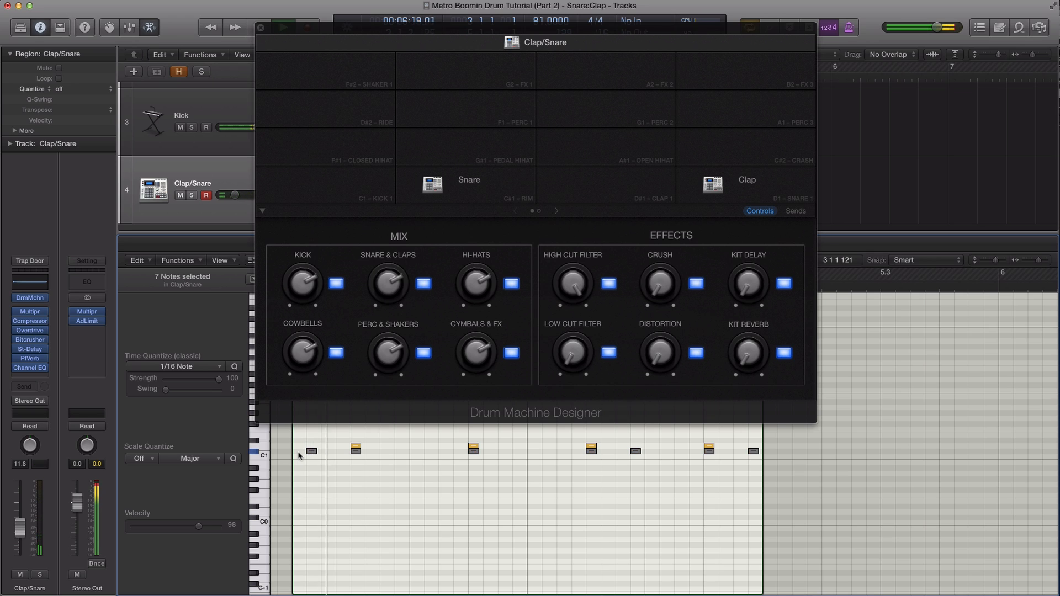
Shorten the Clap pad's decay and raise its attack slightly while the clap pattern plays
left_click(722, 185)
left_click(722, 184)
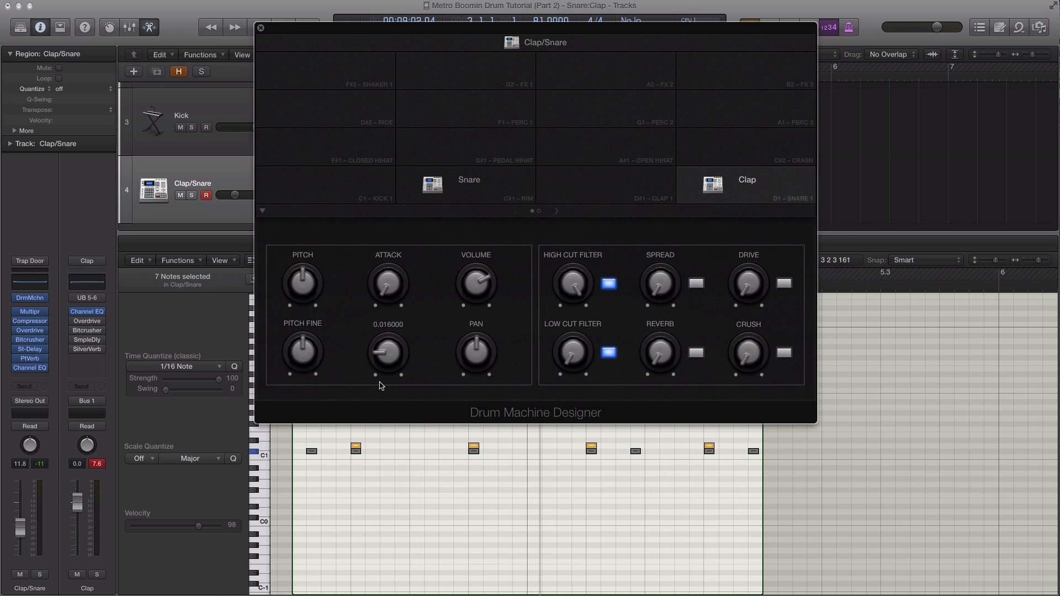
key("space")
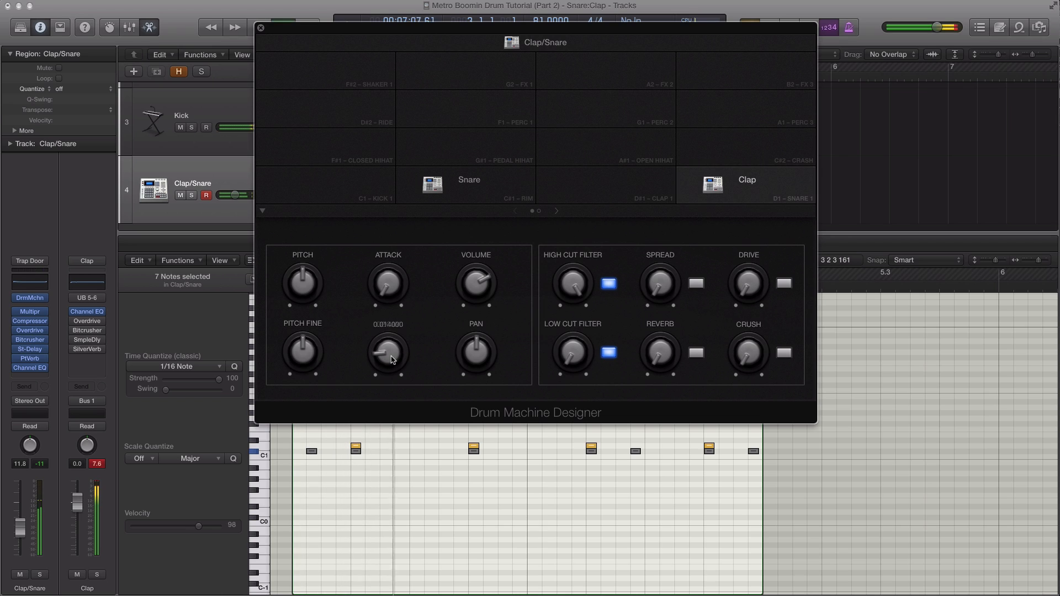
left_click_drag(390, 359, 393, 423)
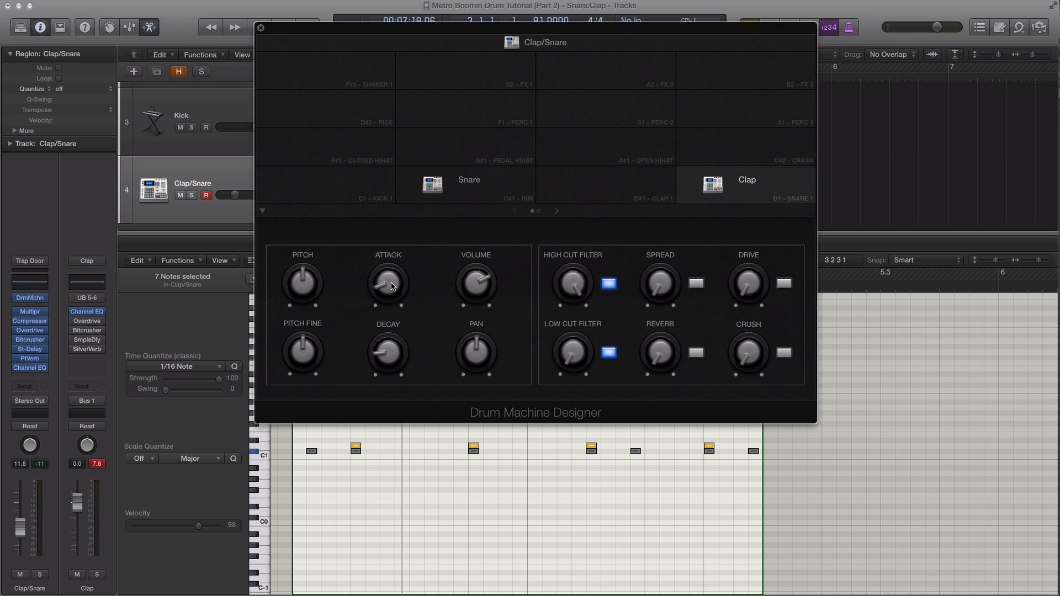
mouse_move(388, 277)
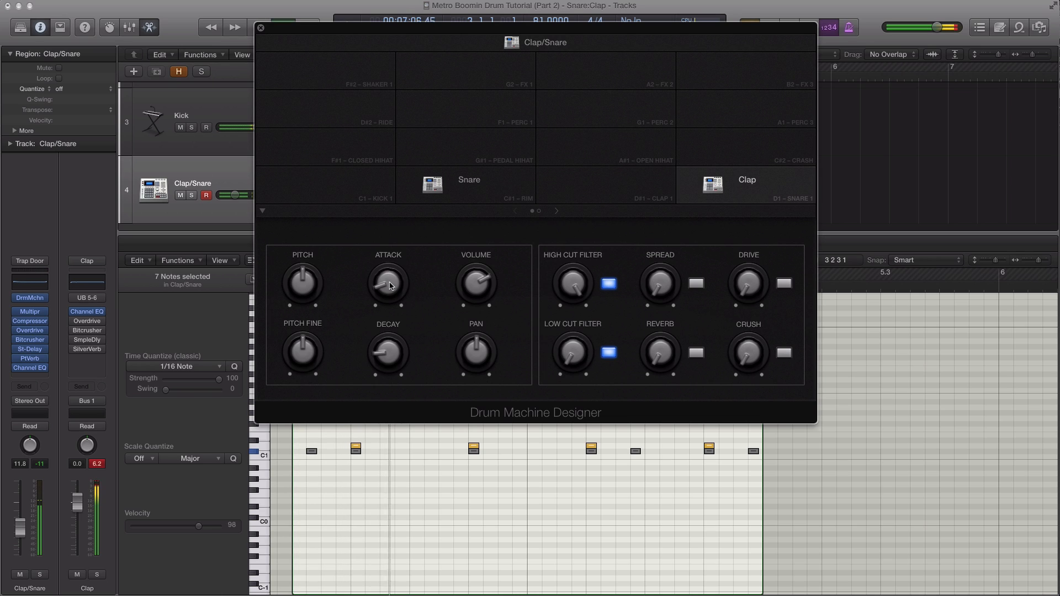
mouse_move(388, 277)
left_mouse_down()
mouse_move(384, 285)
mouse_move(381, 272)
mouse_move(383, 287)
left_mouse_up()
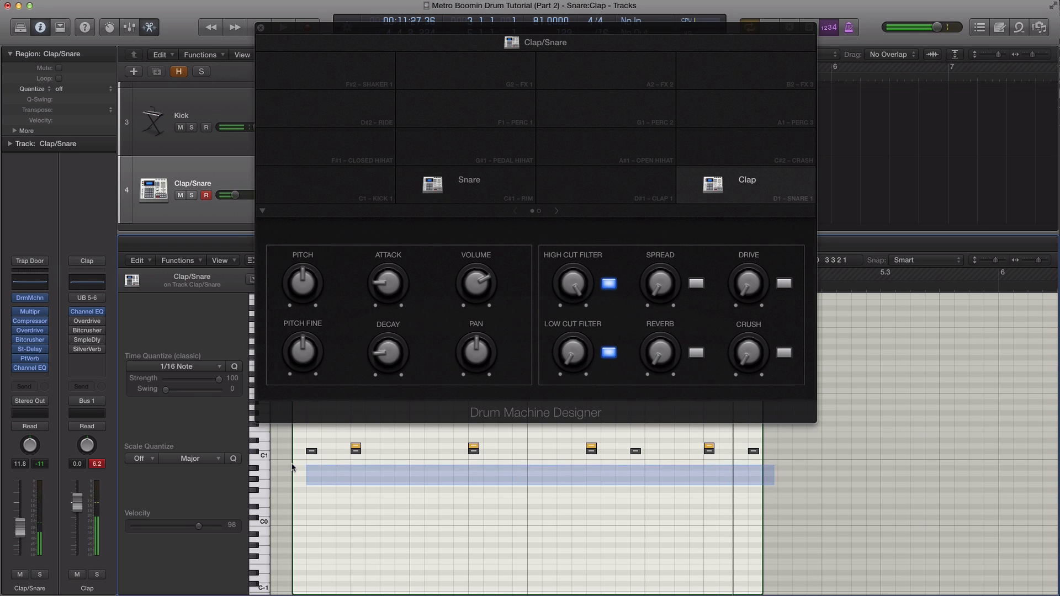
Unmute the C#1 snare notes and mute the four D1 clap notes to play the snare alone with the Snare pad selected
scroll(304, 458, "left", 3)
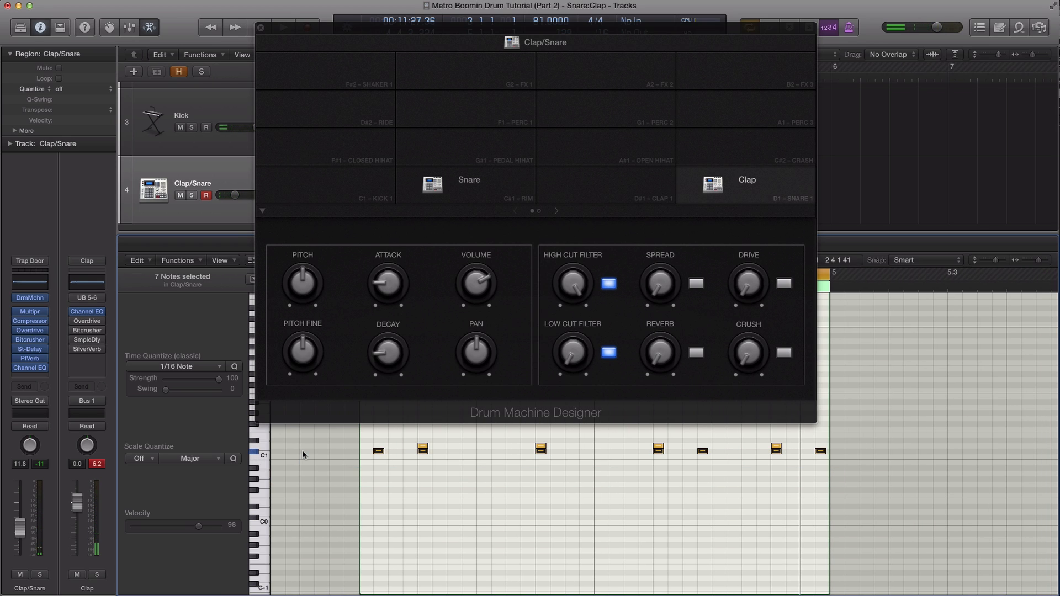
left_click(461, 189)
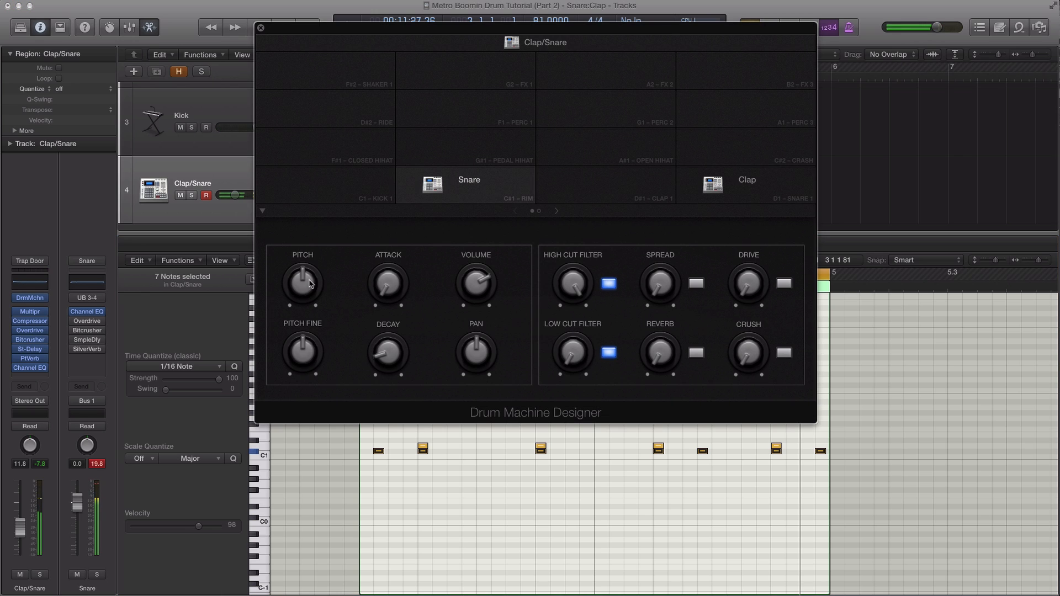
left_click_drag(398, 444, 673, 438)
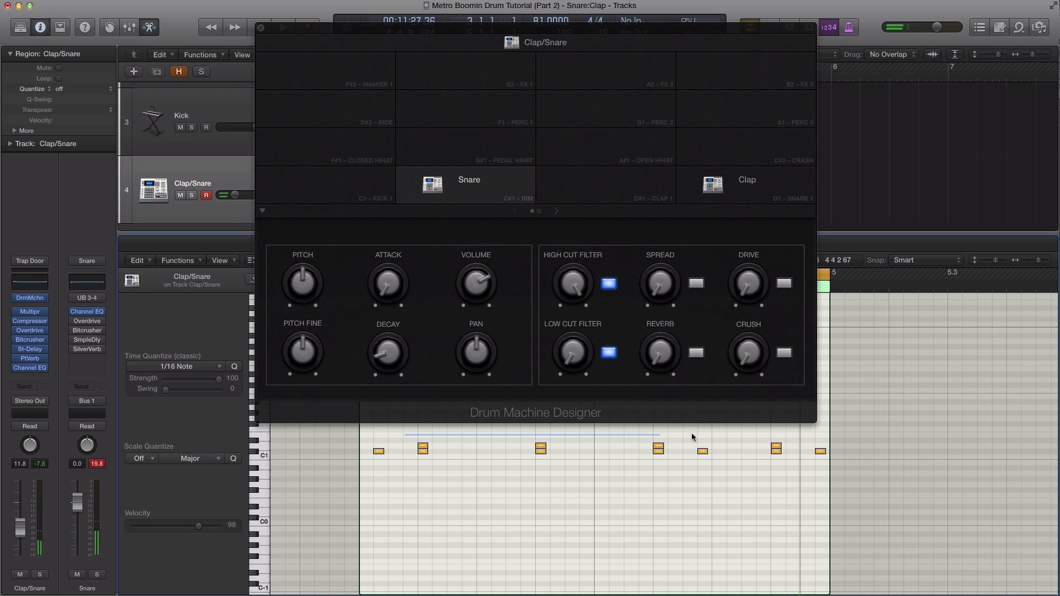
left_click_drag(796, 439, 796, 443)
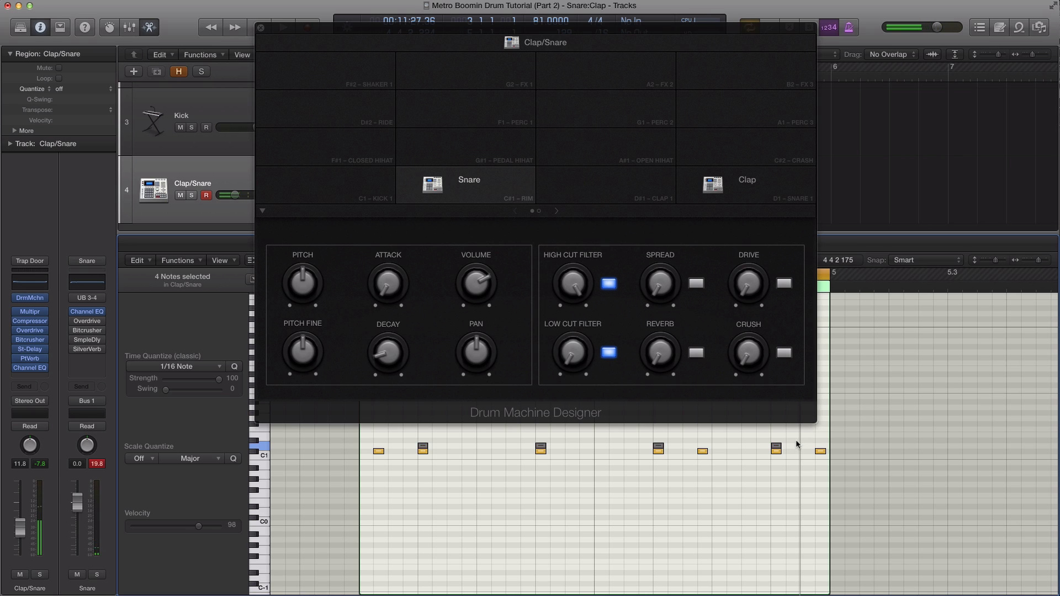
key("space")
key("space")
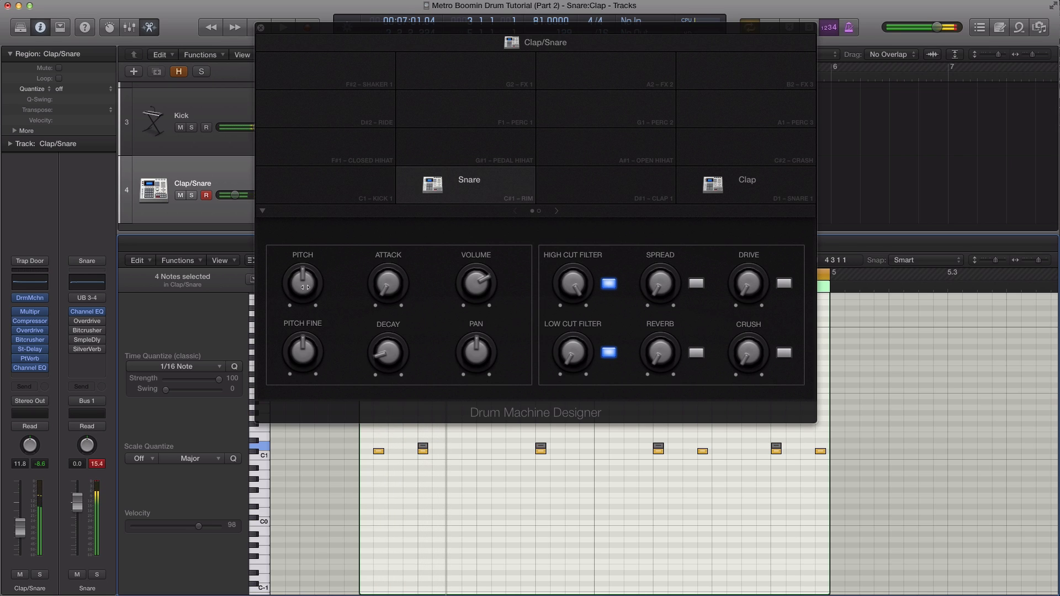
Raise the Snare pad's pitch and slightly increase its attack while the snare pattern plays
left_click_drag(304, 288, 303, 338)
key("space")
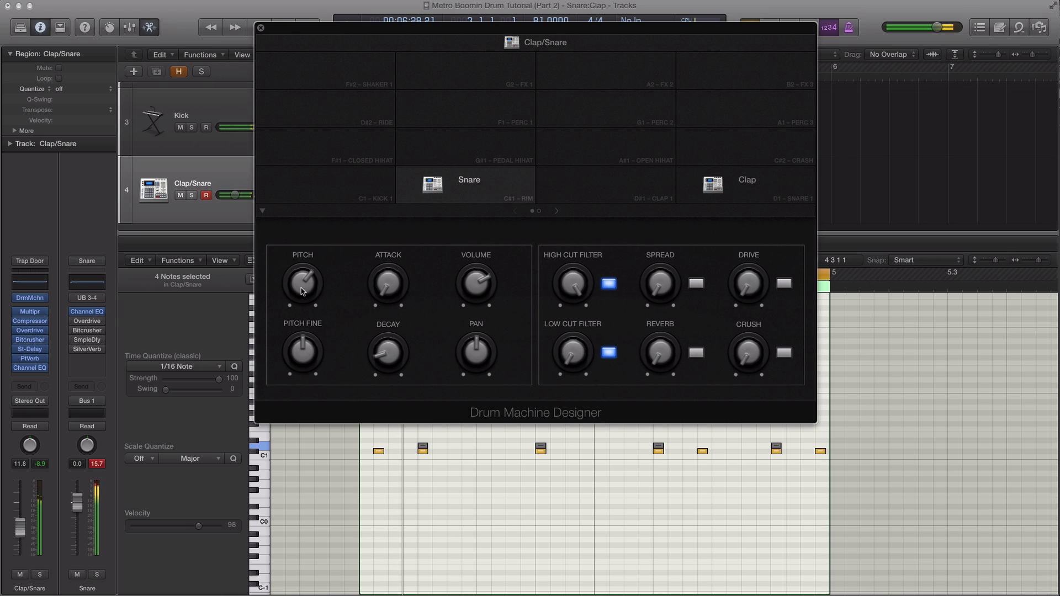
left_click_drag(303, 294, 303, 292)
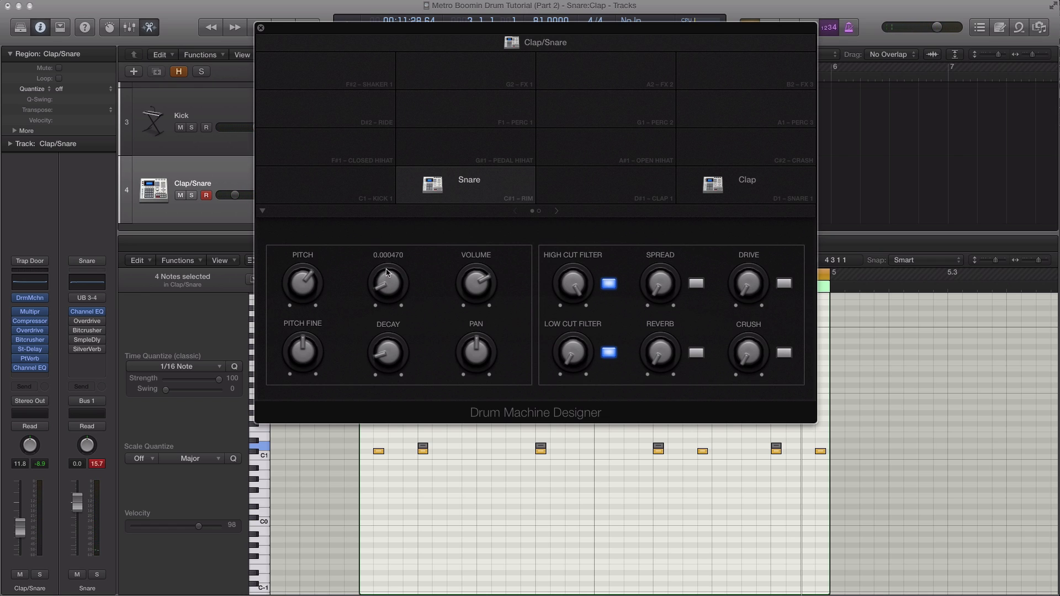
left_click_drag(383, 271, 384, 284)
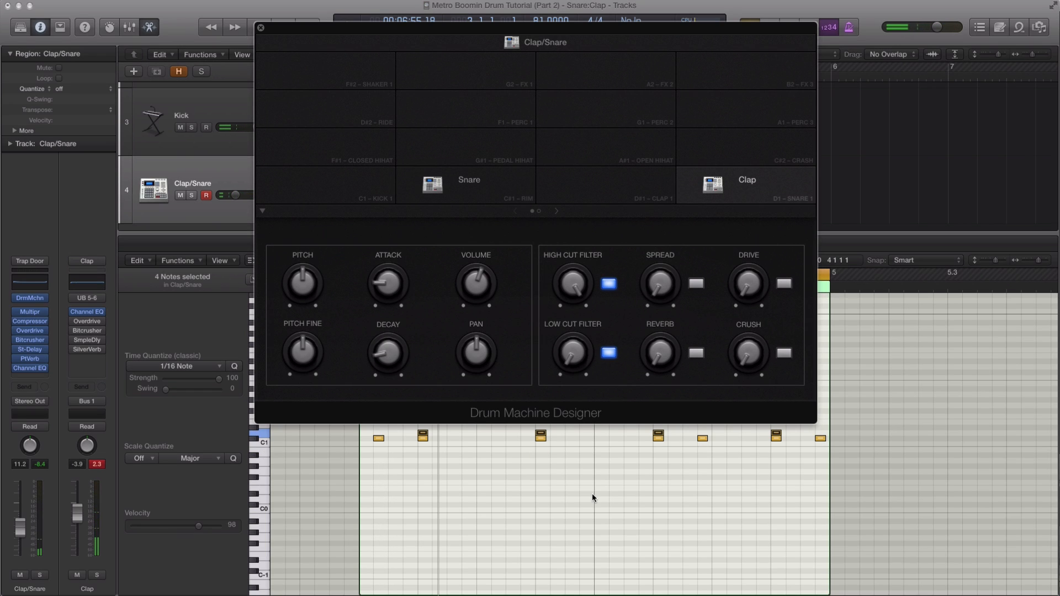
Switch on reverb for the Clap pad at a minimal amount and slightly lengthen the Snare pad's decay
mouse_move(657, 354)
scroll(657, 353, "down", 1)
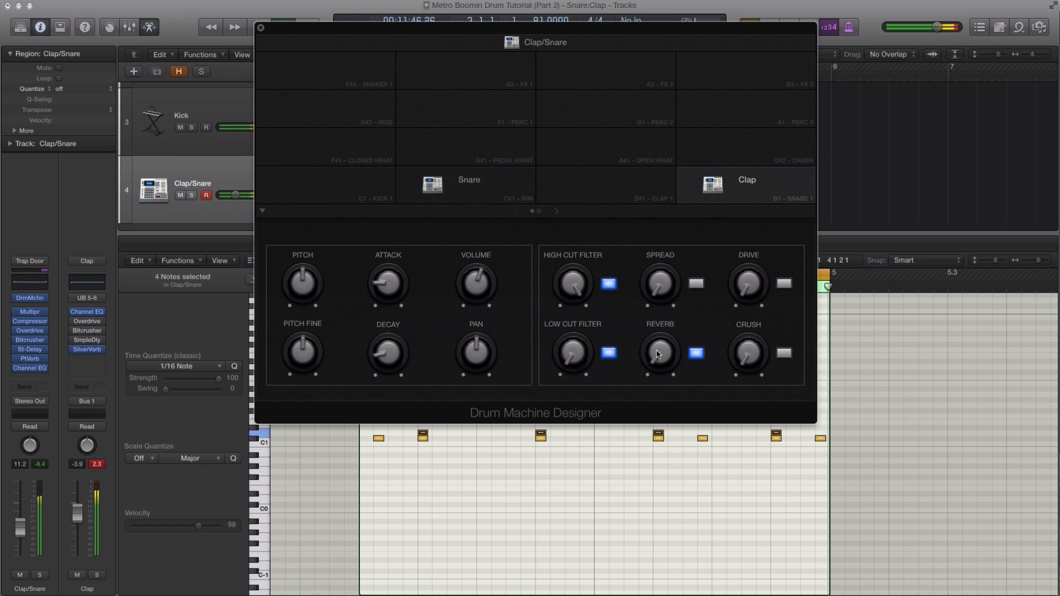
left_click(456, 188)
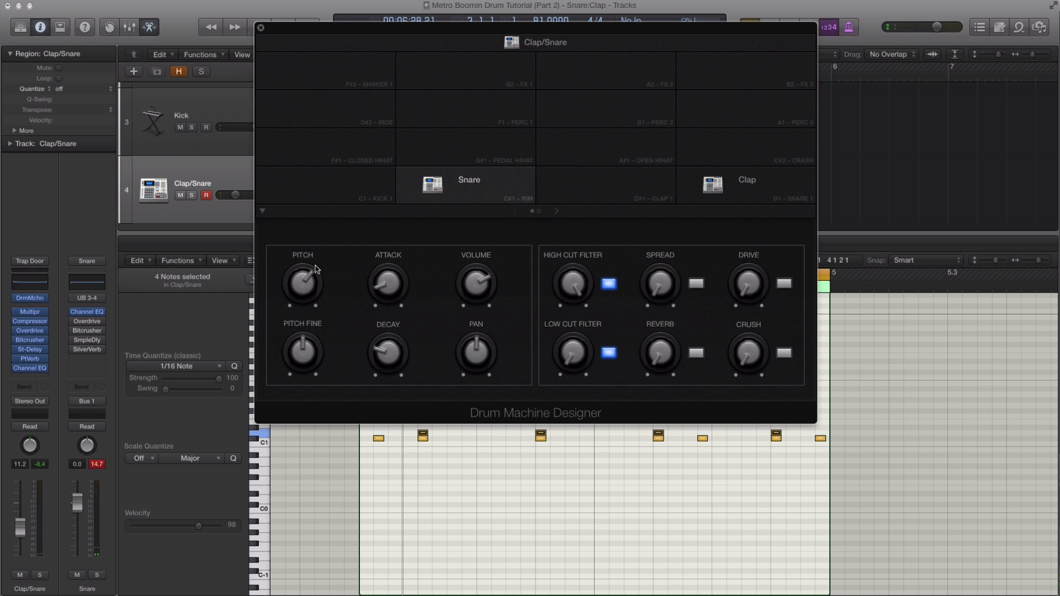
Switch on spread for the Clap pad at a low amount, then close the Clap/Snare Drum Machine Designer
left_click(761, 180)
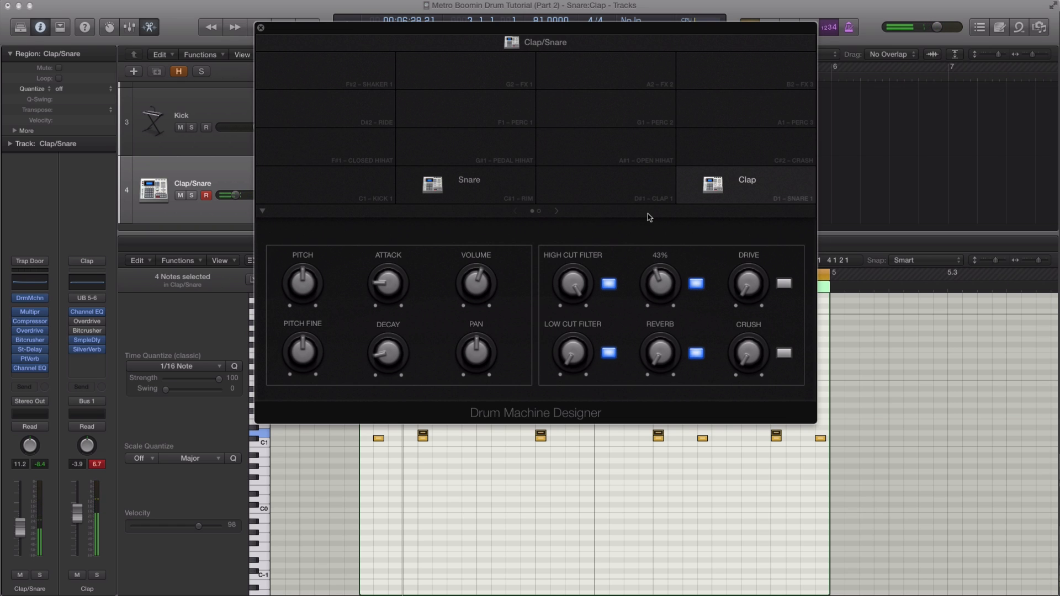
left_click_drag(658, 276, 636, 319)
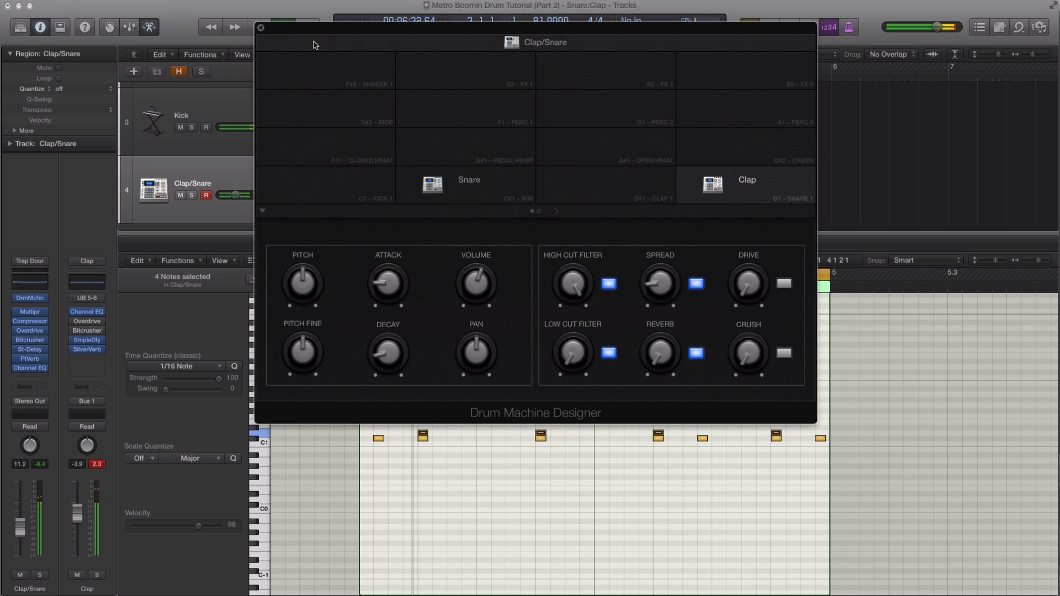
left_click(261, 28)
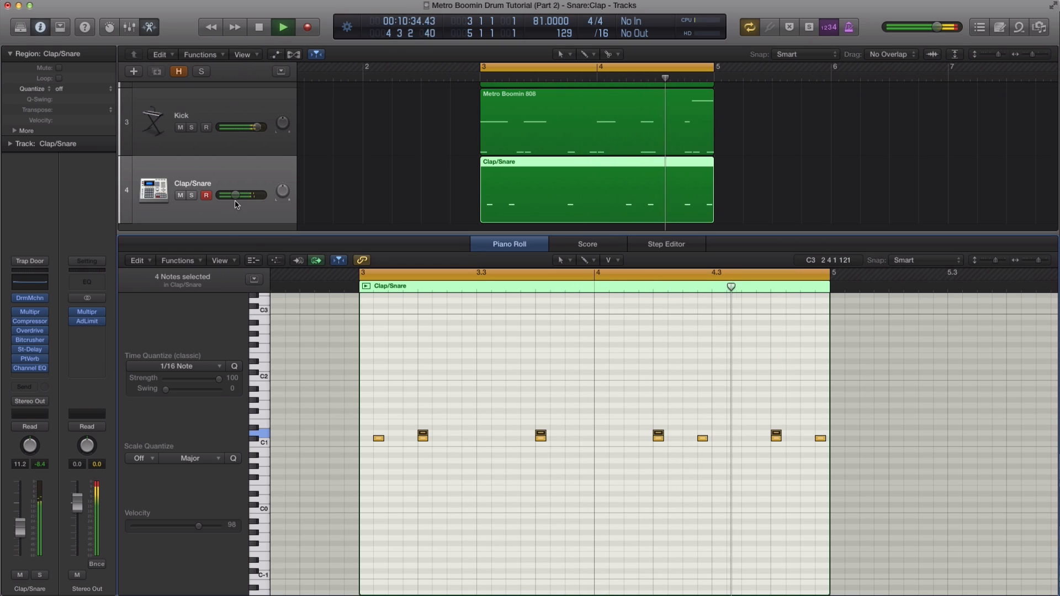
Lower the Clap/Snare track's volume slightly and set the Clap pad's volume to -5.2 dB, checking the balance in playback
left_click_drag(236, 195, 235, 194)
key("space")
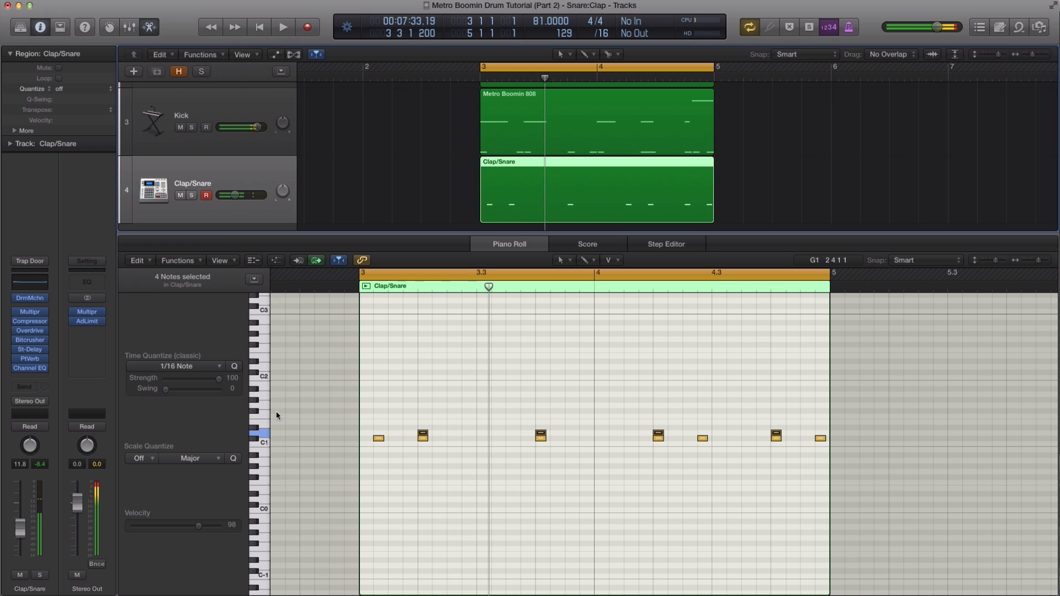
left_click(32, 298)
left_click(744, 190)
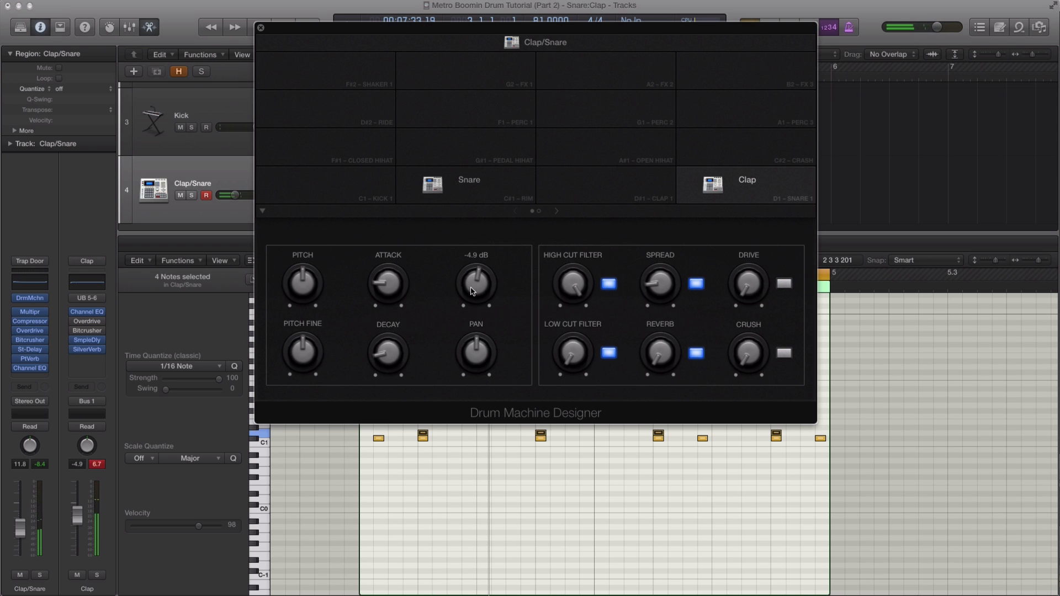
key("space")
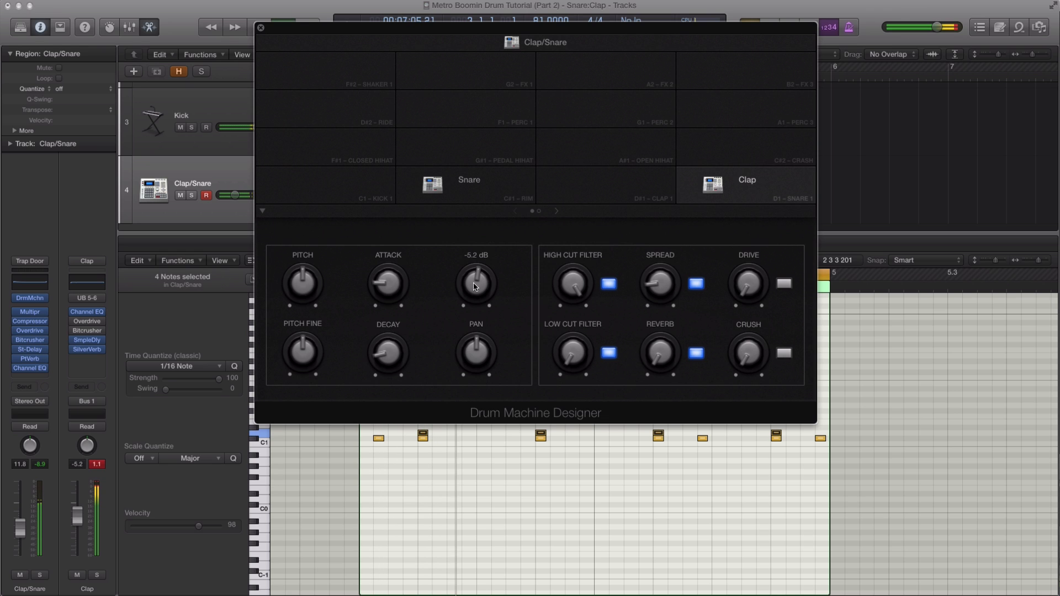
left_click(260, 27)
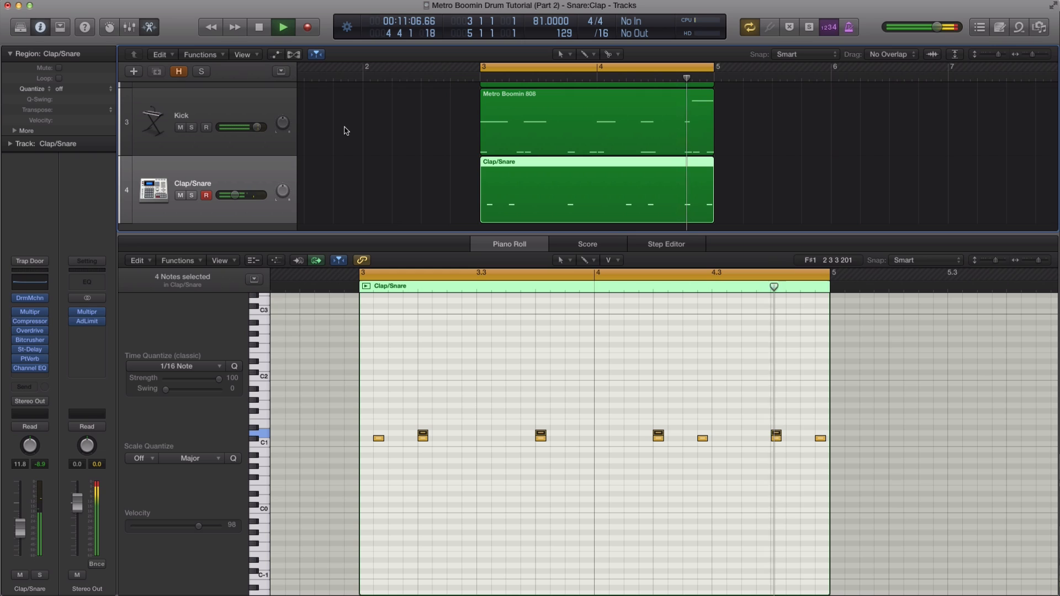
key("space")
Apply the Humanize MIDI transform to all clap and snare notes with position, velocity and length randomized by 10, and listen back
left_click_drag(856, 466, 368, 392)
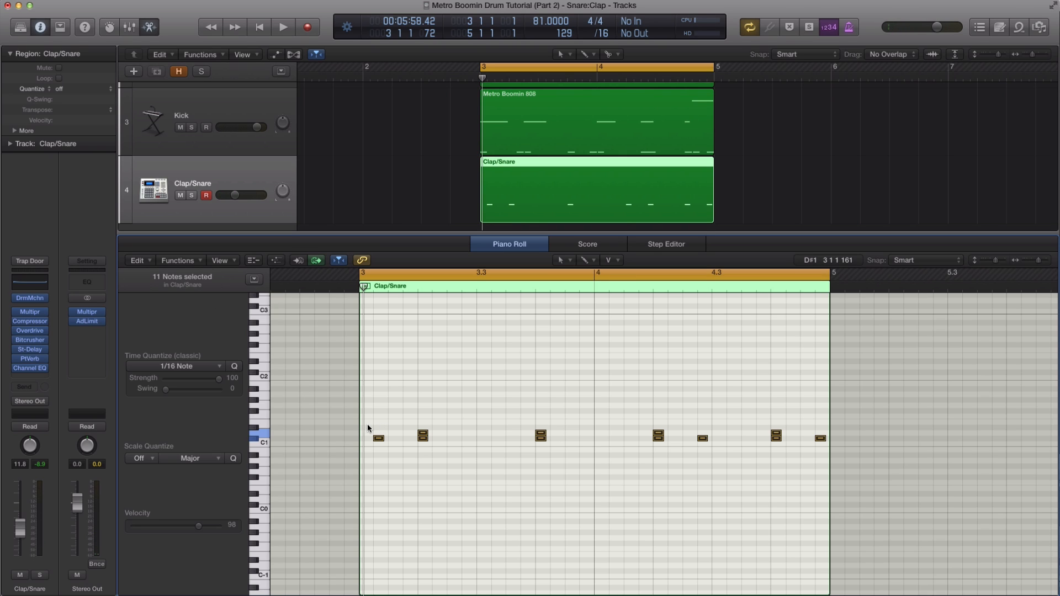
left_click(200, 261)
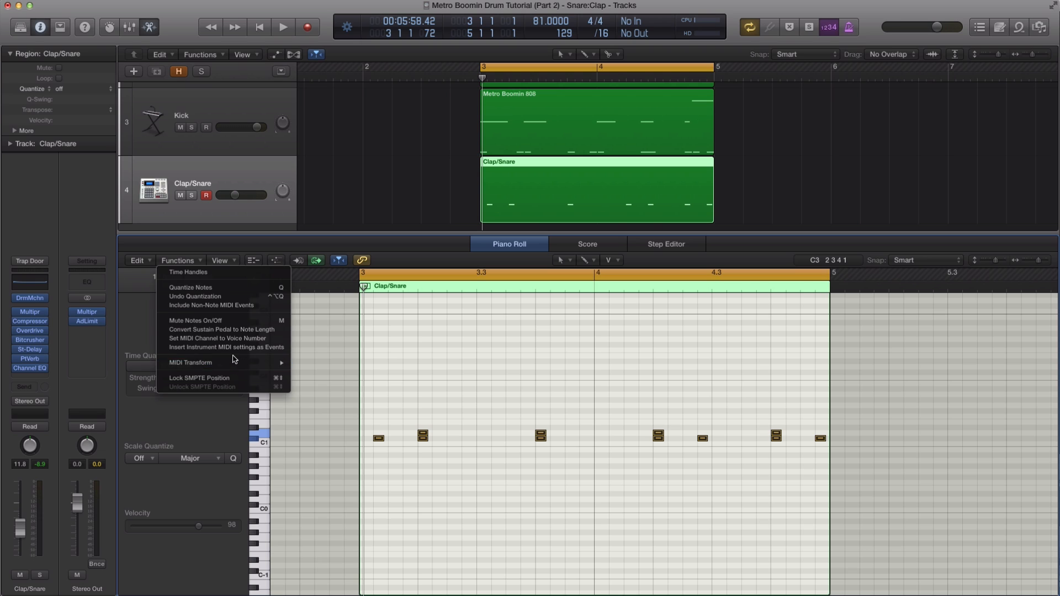
mouse_move(232, 369)
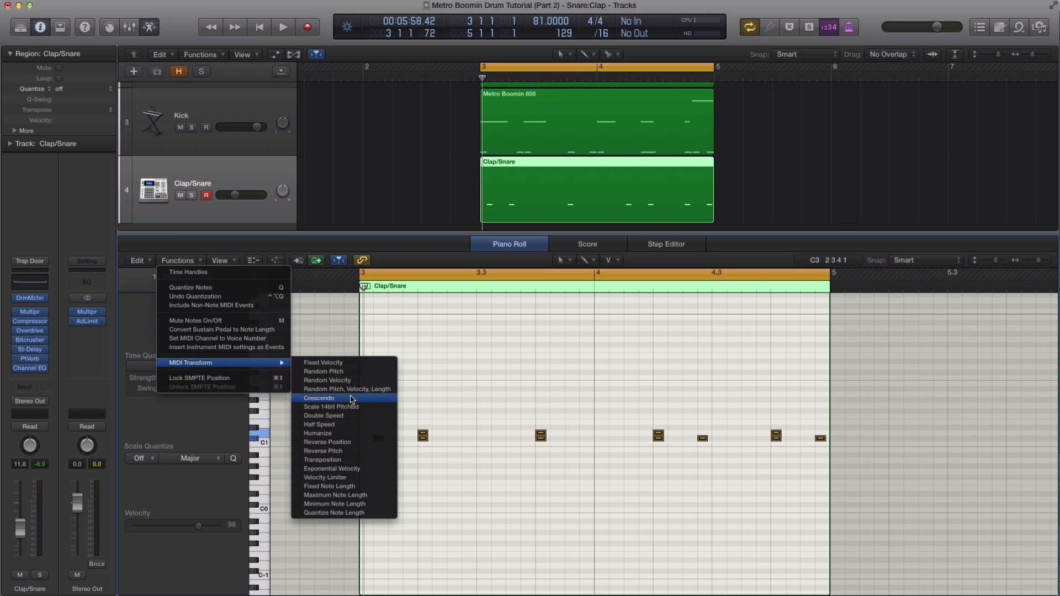
left_click(341, 434)
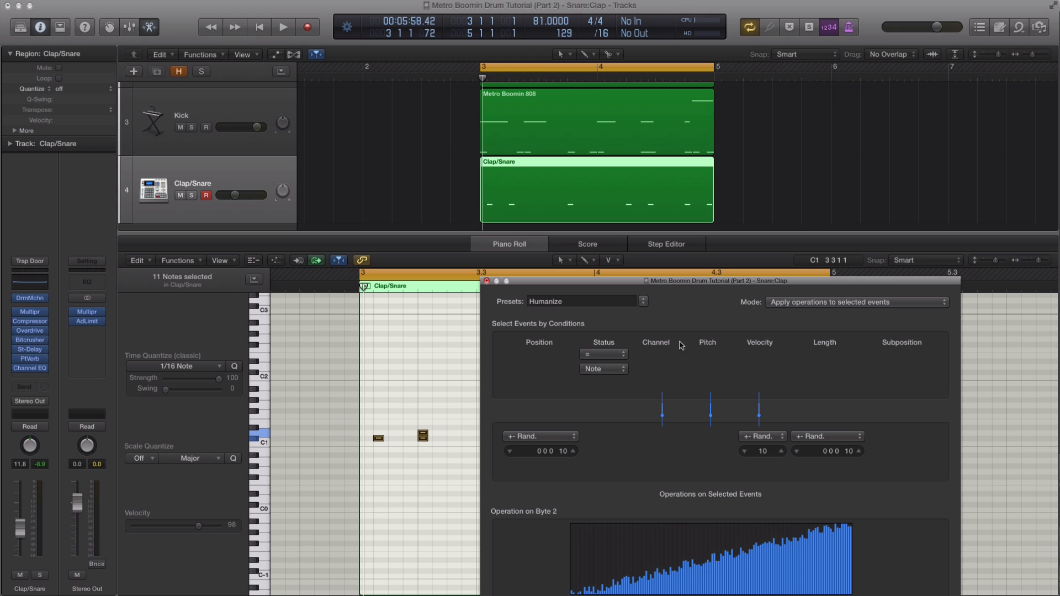
left_click_drag(666, 289, 502, 136)
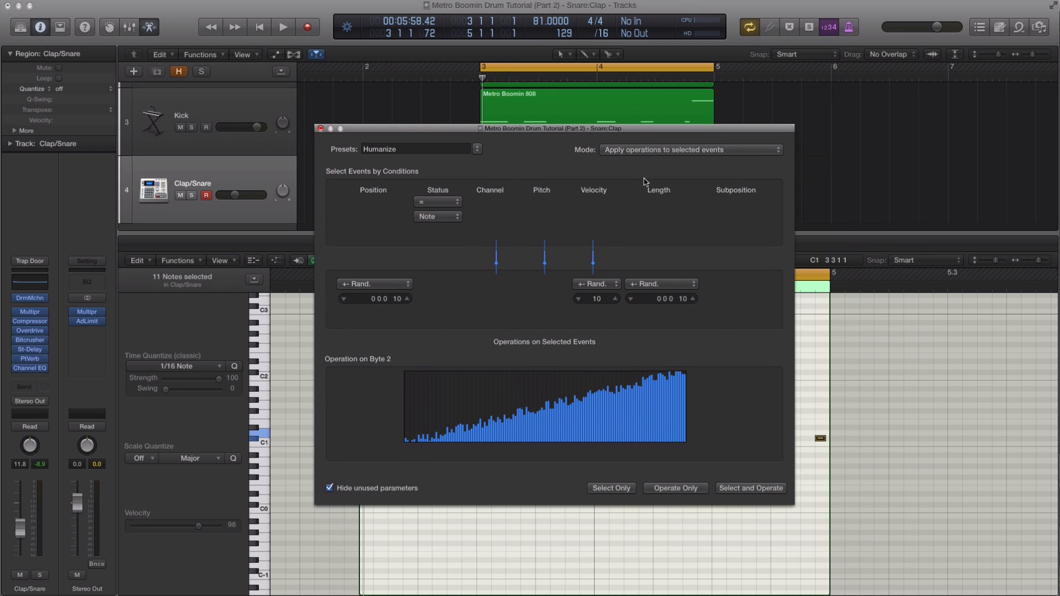
left_click_drag(633, 137, 452, 67)
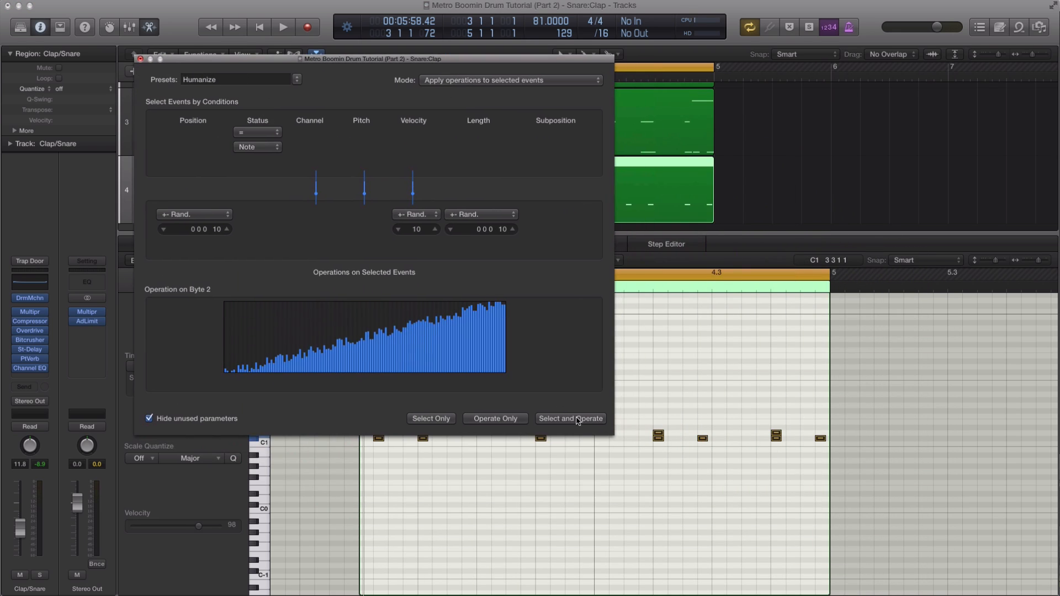
left_click(139, 60)
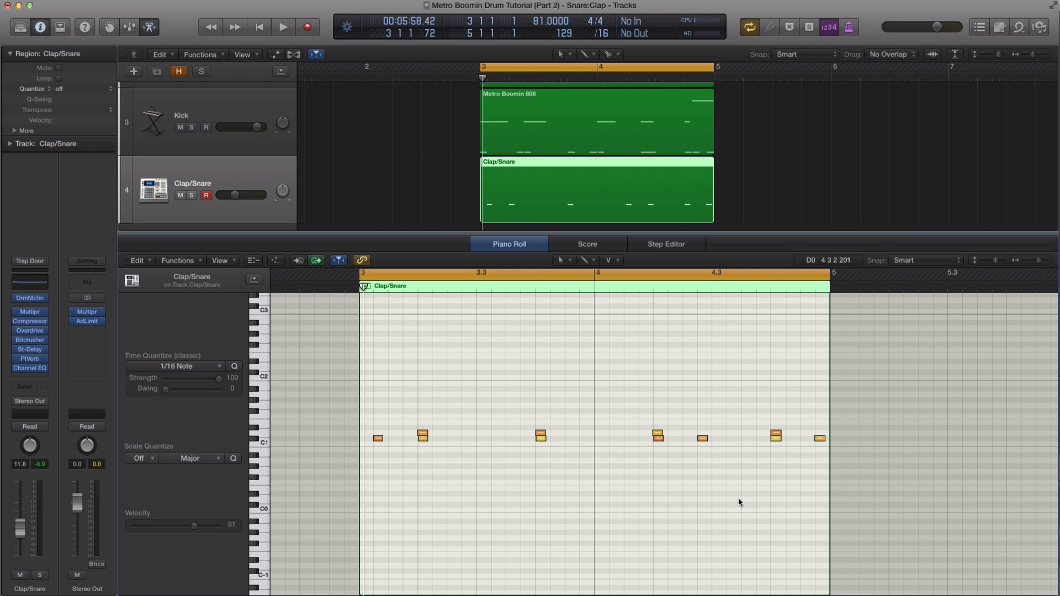
key("space")
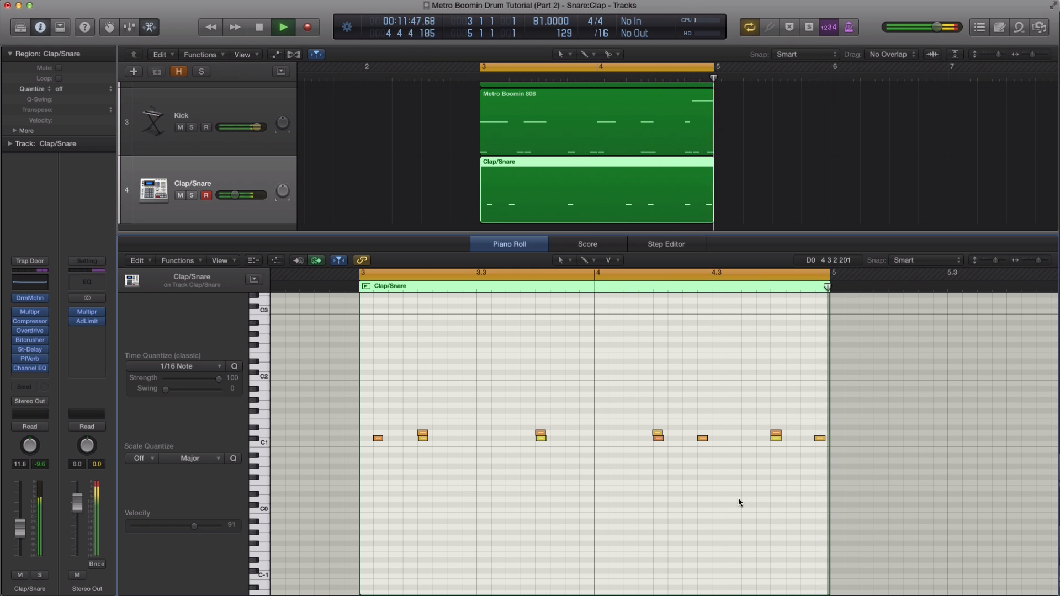
key("space")
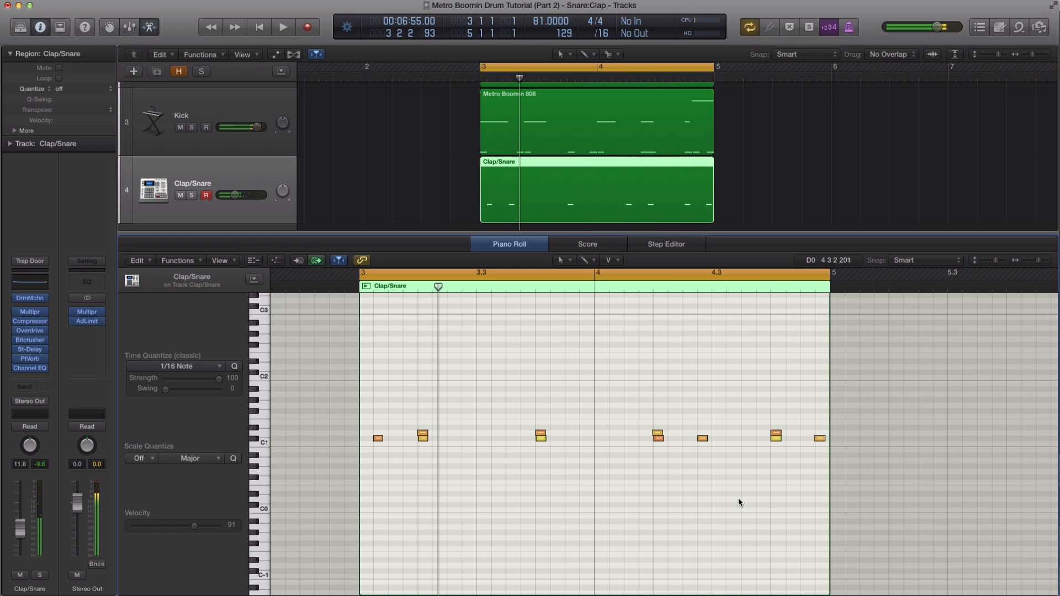
Check the mixer levels while playing the 808, kick and clap/snare tracks together, then hide the mixer and stop playback
key("super+a")
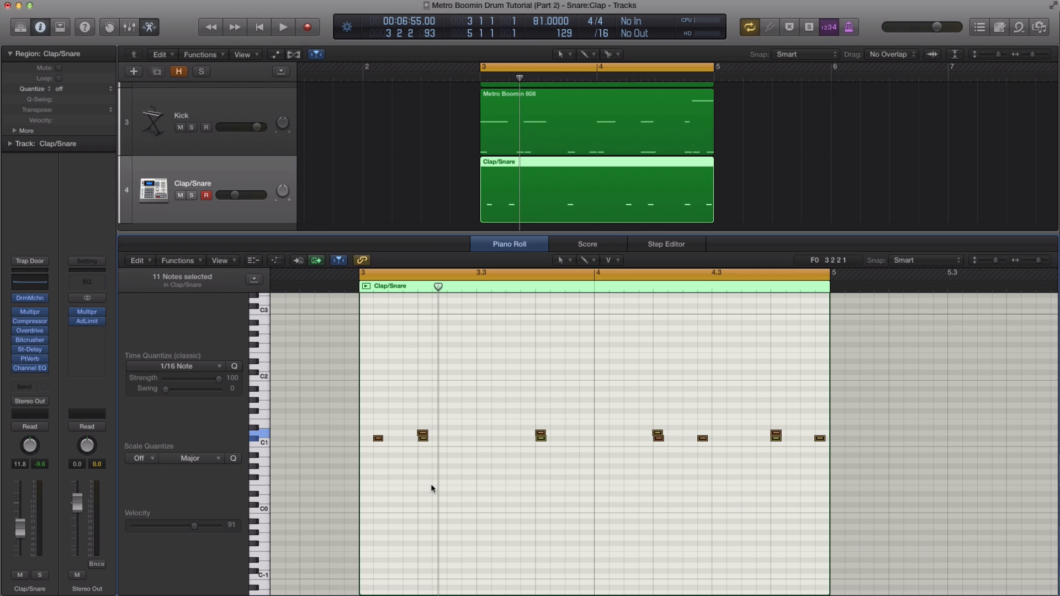
key("x")
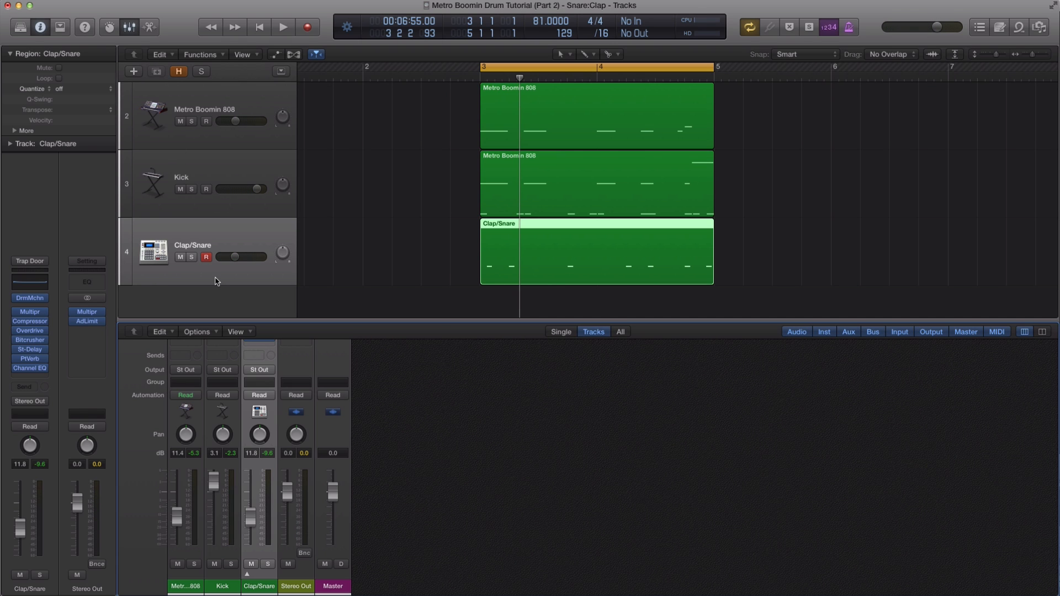
key("space")
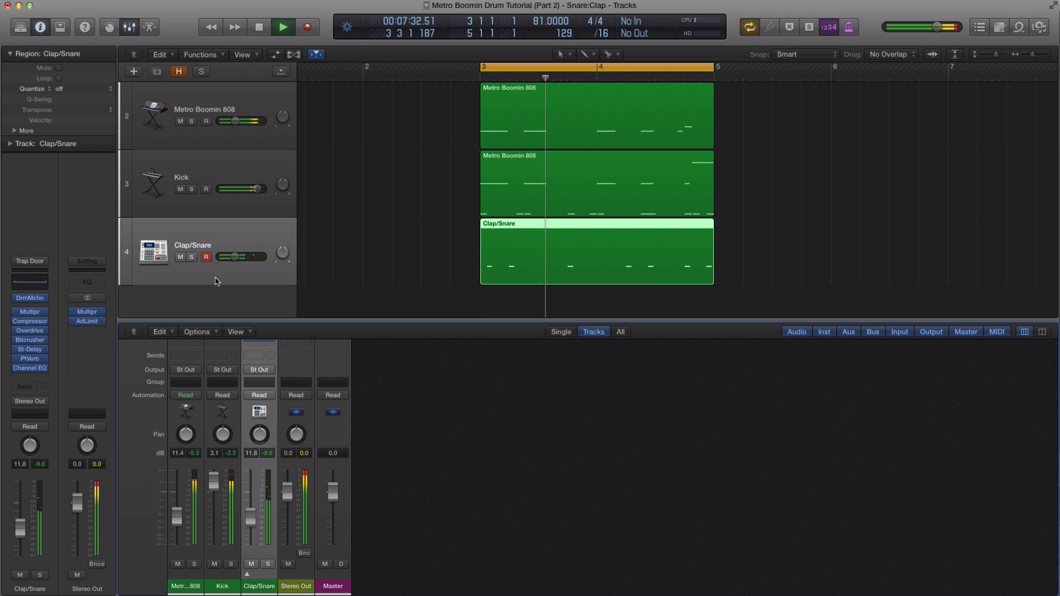
key("x")
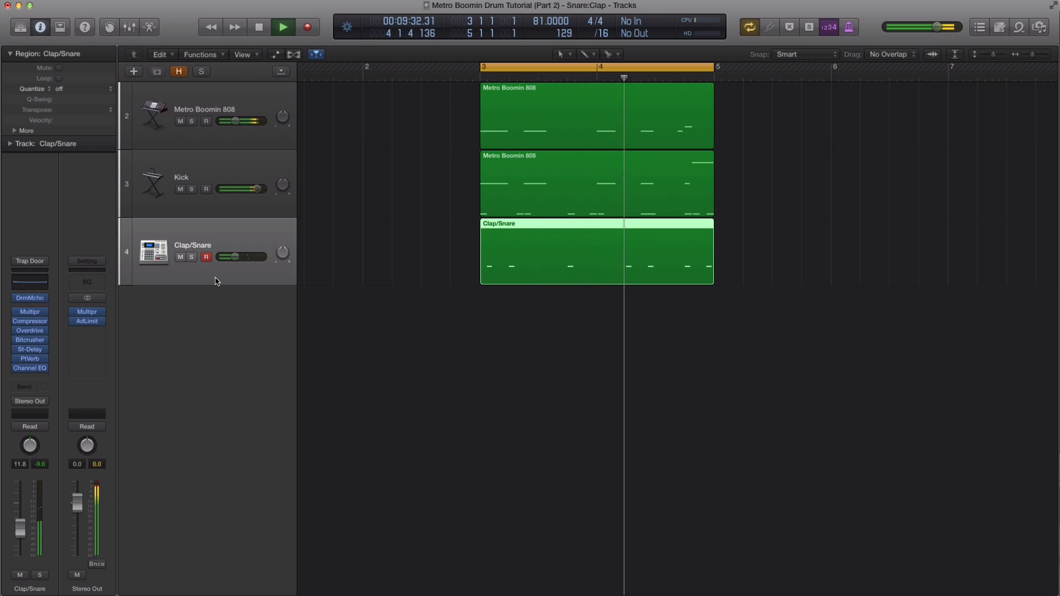
key("space")
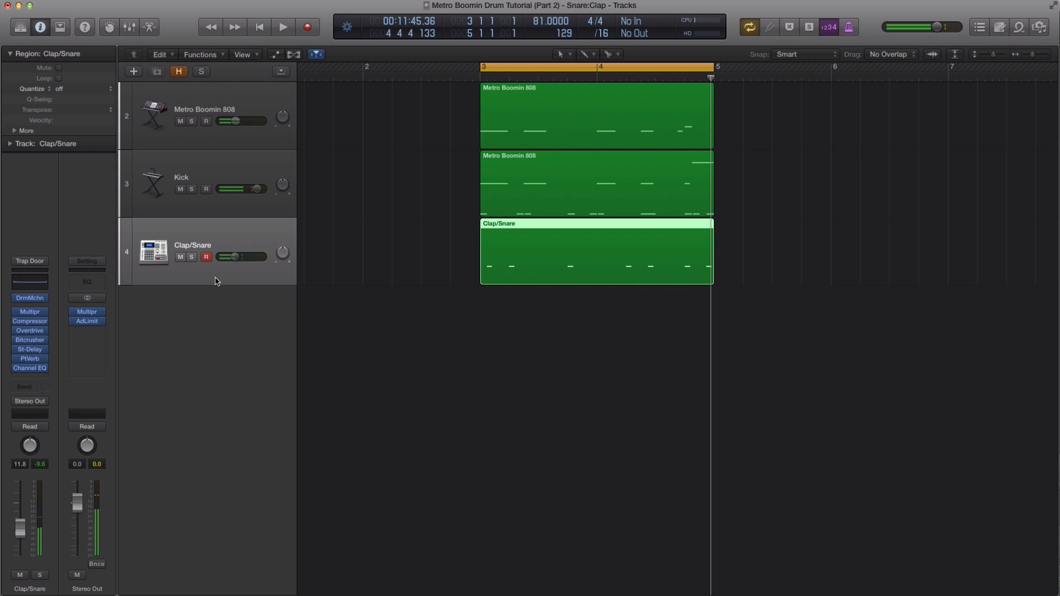